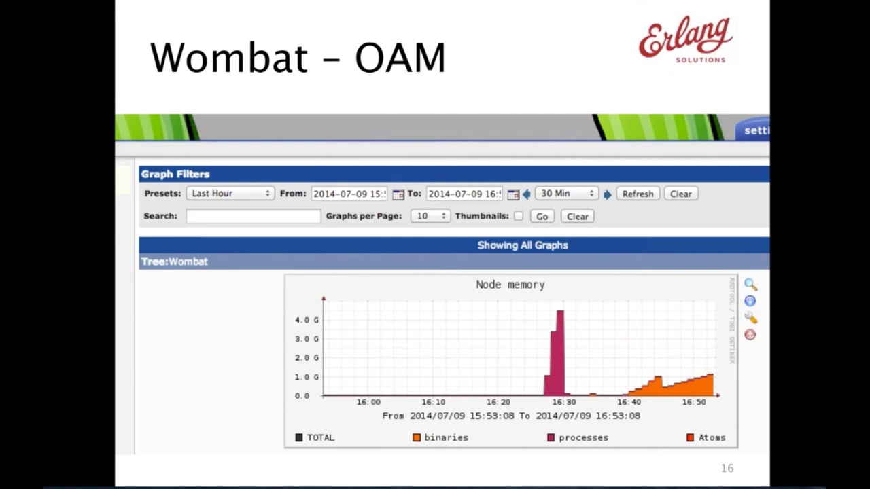
Step through slides 17 'Alarming' and 18 'Notifications' to slide 19 'Demo'
key(Right)
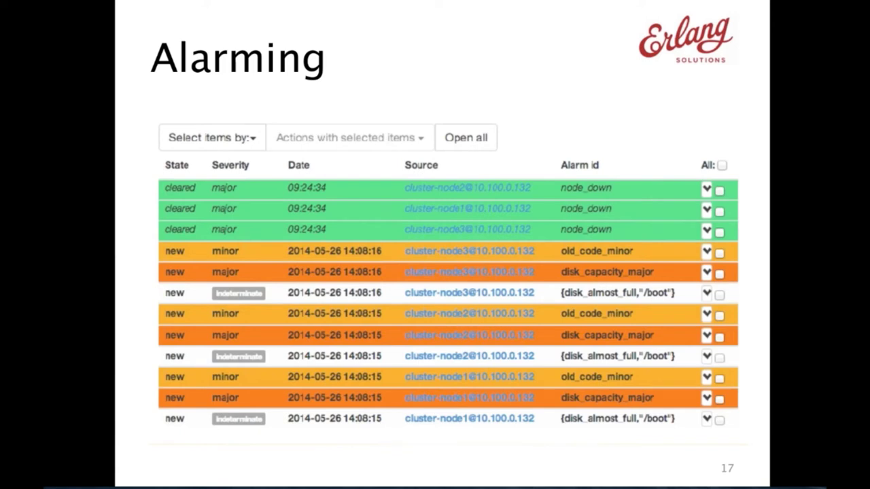
key(Right)
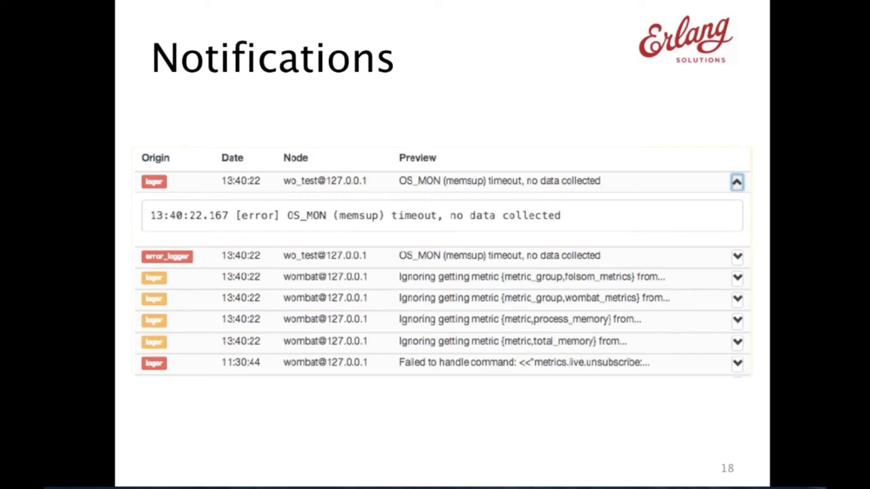
key(Right)
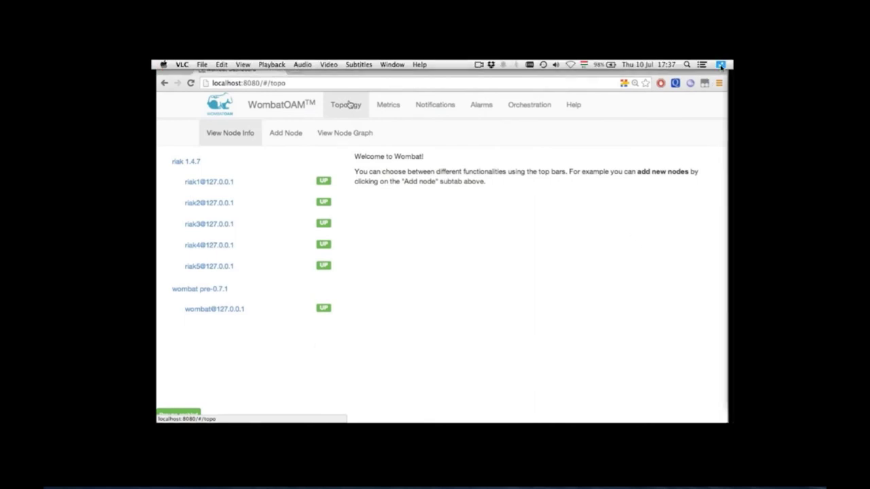
Exit fullscreen, then go from Metrics to WombatOAM's Notifications page listing riak and wombat log entries
key(Escape)
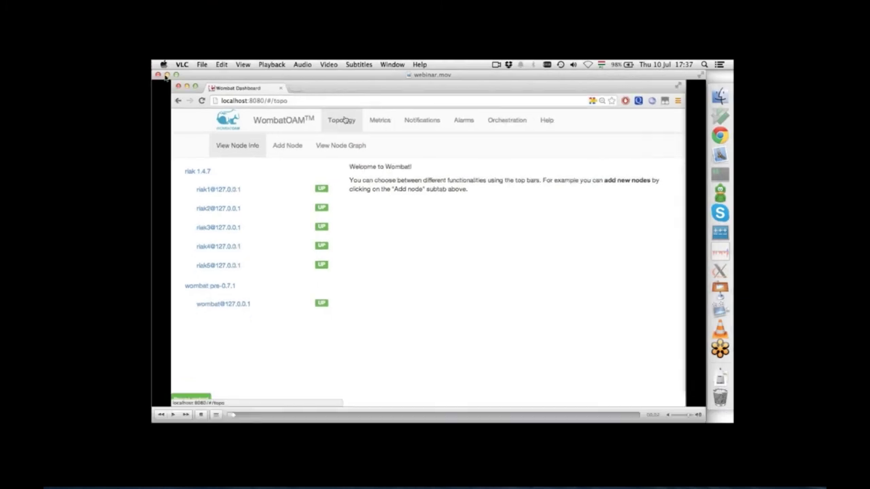
click(700, 75)
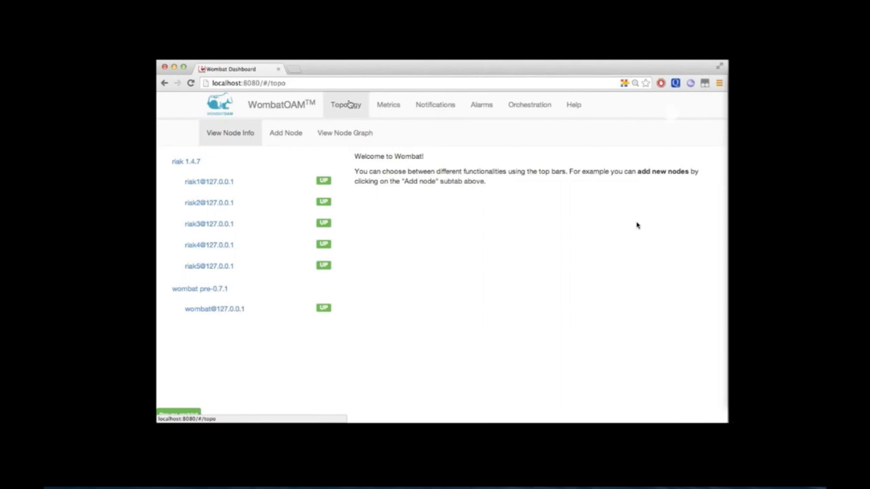
click(388, 106)
click(425, 106)
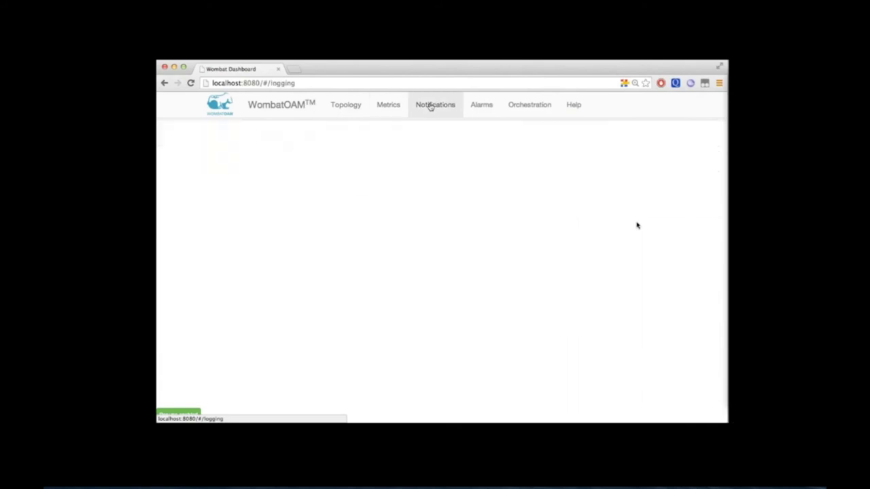
Browse the Alarms and Orchestration pages, then return to the Topology overview
click(493, 106)
click(525, 107)
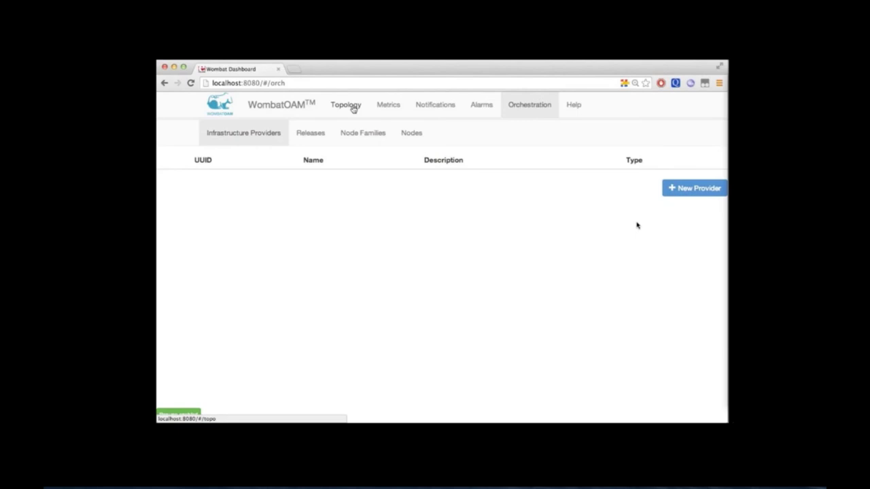
click(353, 107)
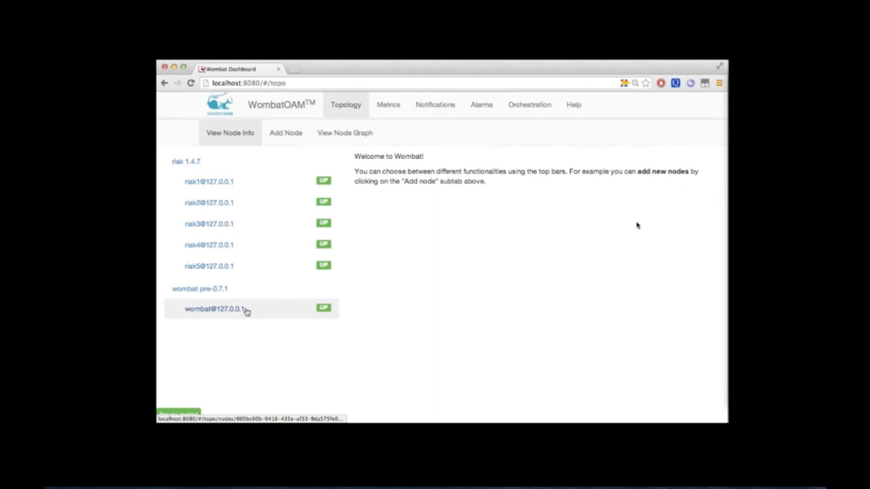
click(284, 266)
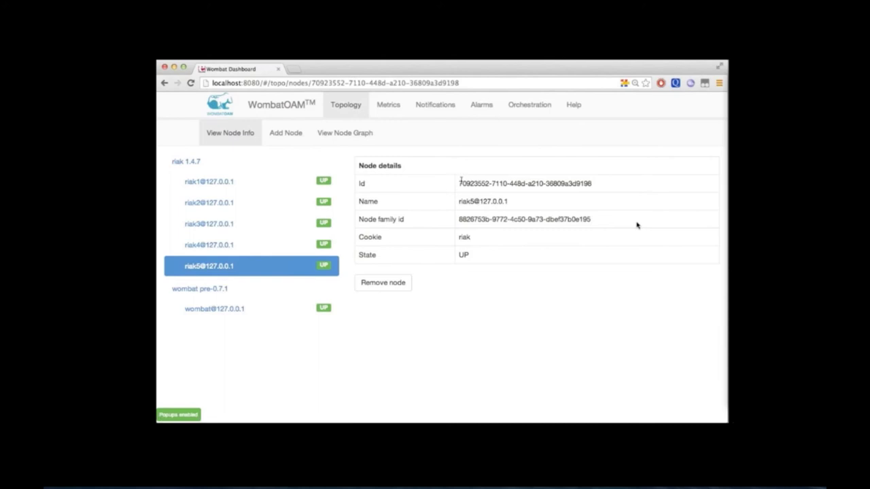
drag(460, 181, 593, 183)
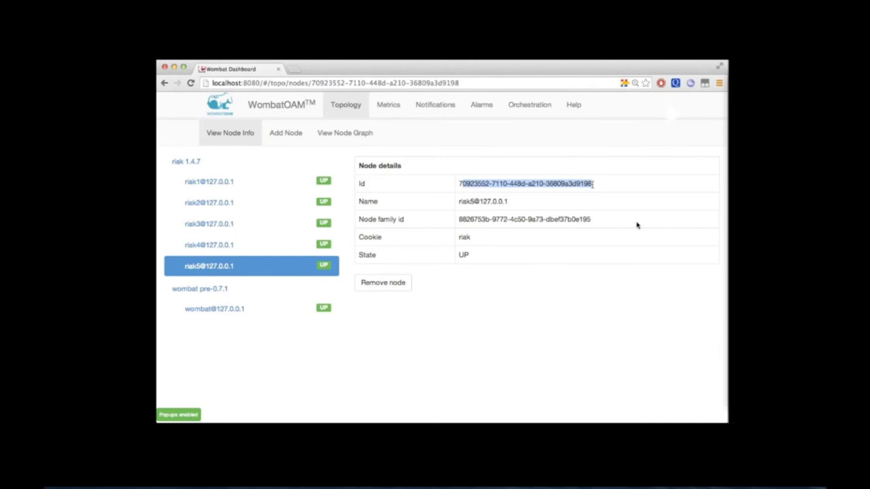
click(290, 134)
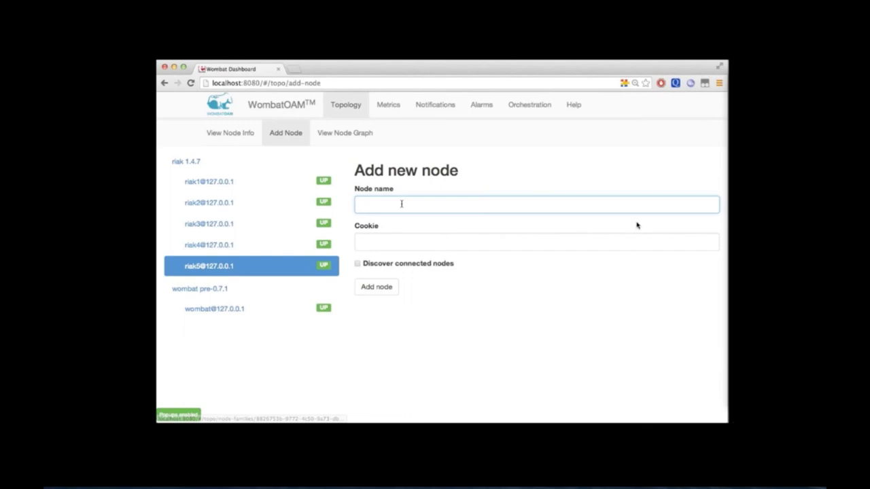
text(wo)
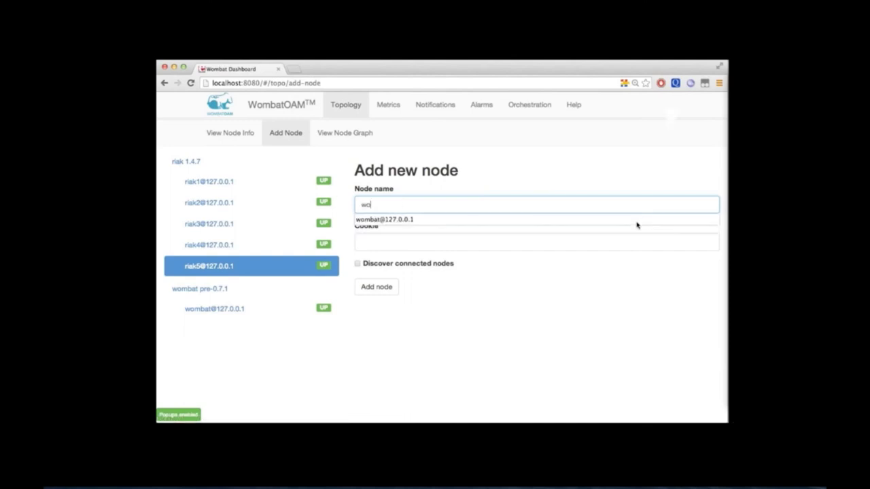
text(_test@127.0.0.1)
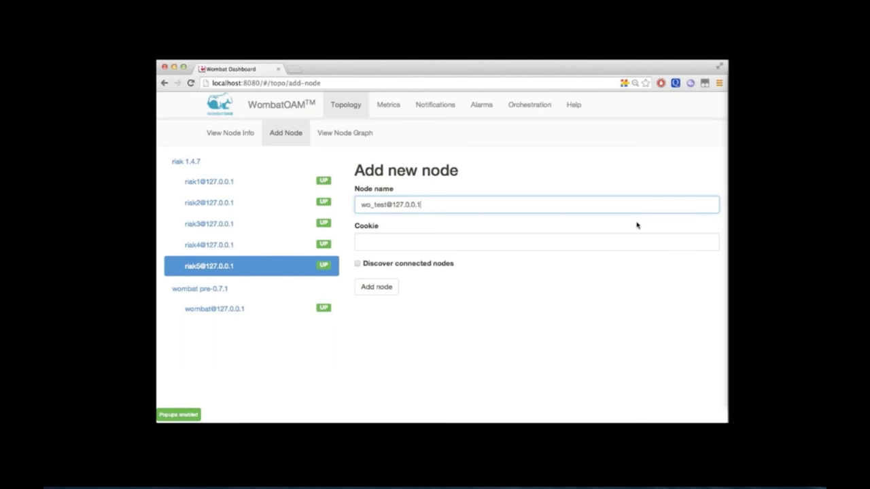
key(Tab)
text(wo_tes)
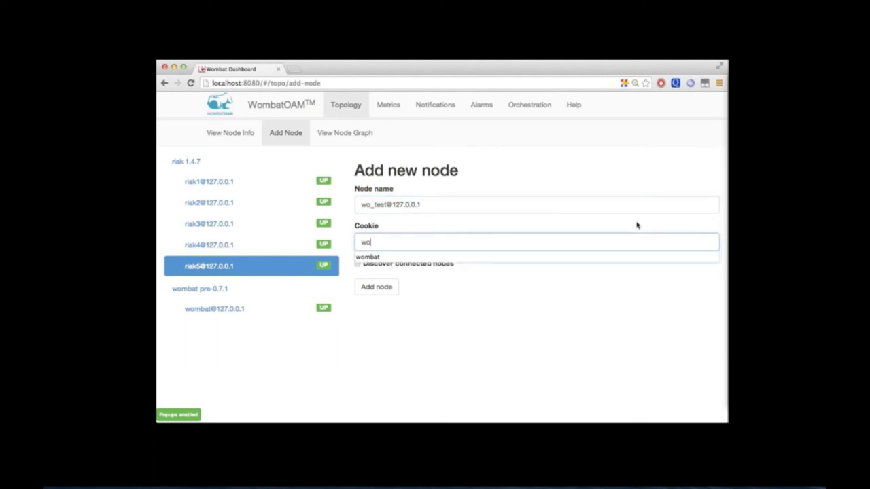
text(t)
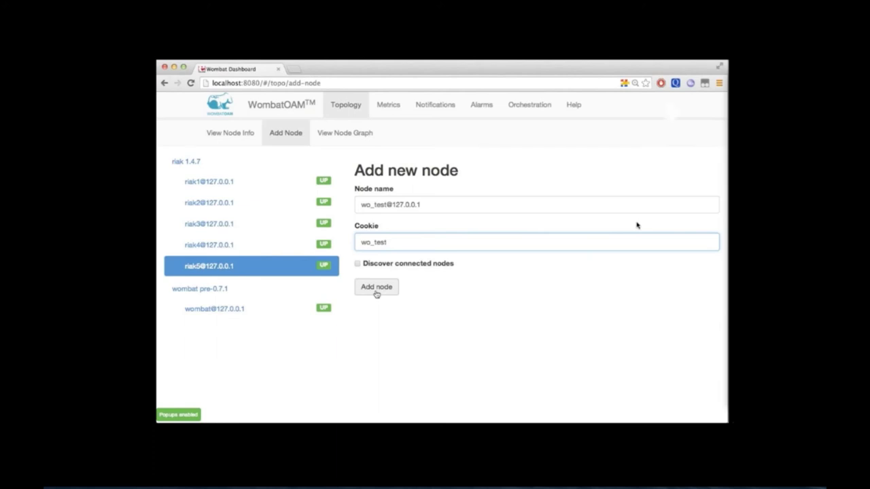
click(376, 288)
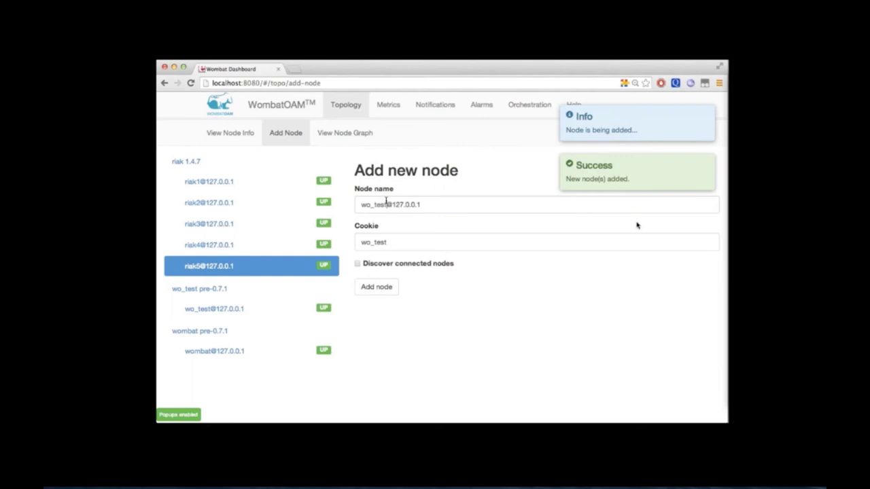
click(386, 202)
key(BackSpace)
key(BackSpace)
key(BackSpace)
key(BackSpace)
key(BackSpace)
key(BackSpace)
key(BackSpace)
text(test1)
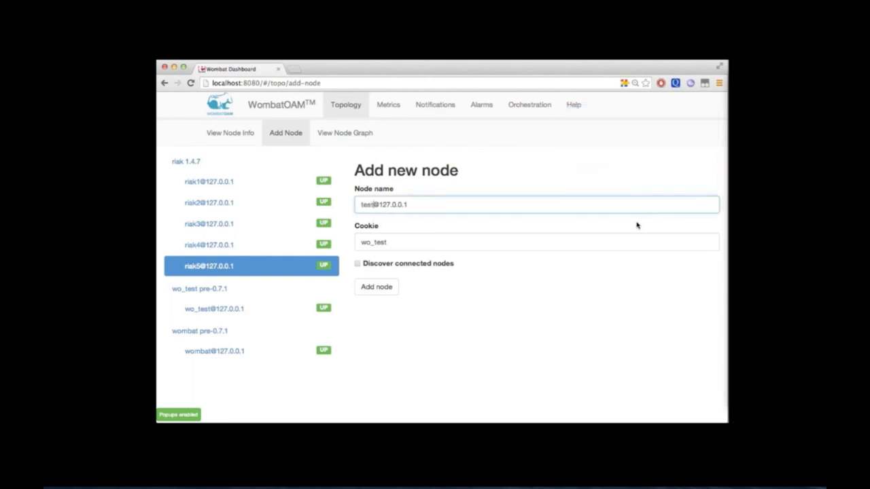
key(Tab)
text(test)
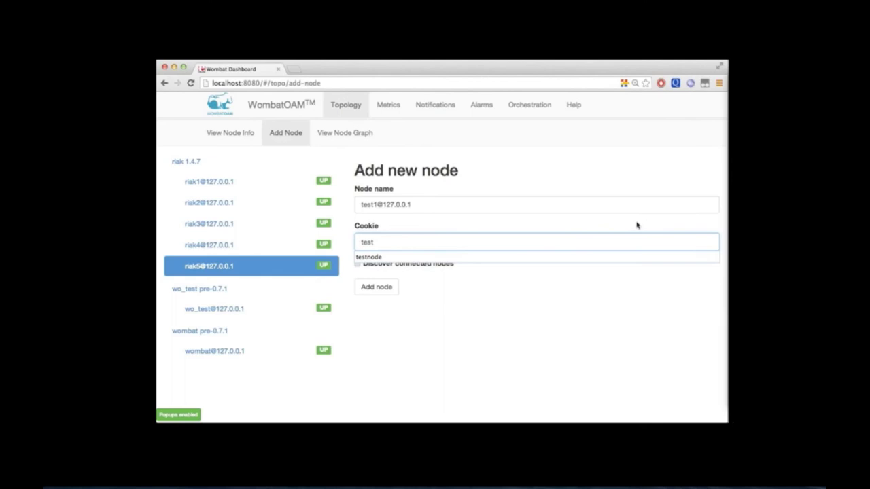
click(636, 225)
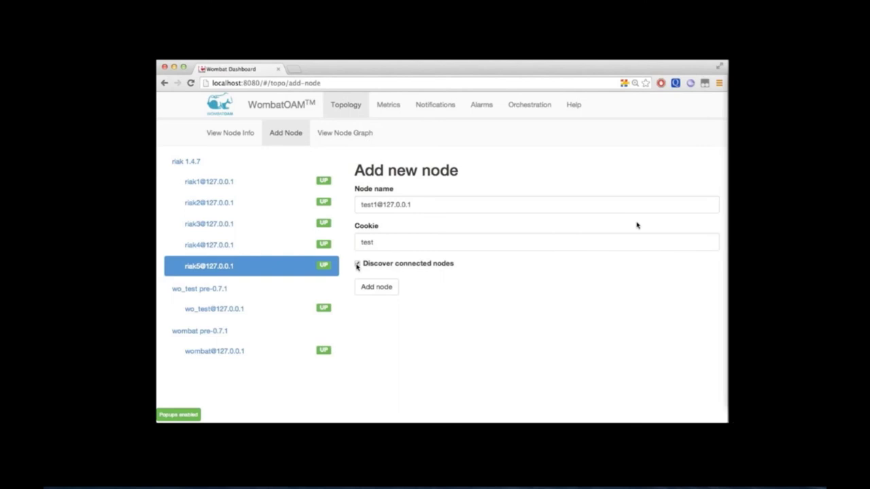
click(379, 289)
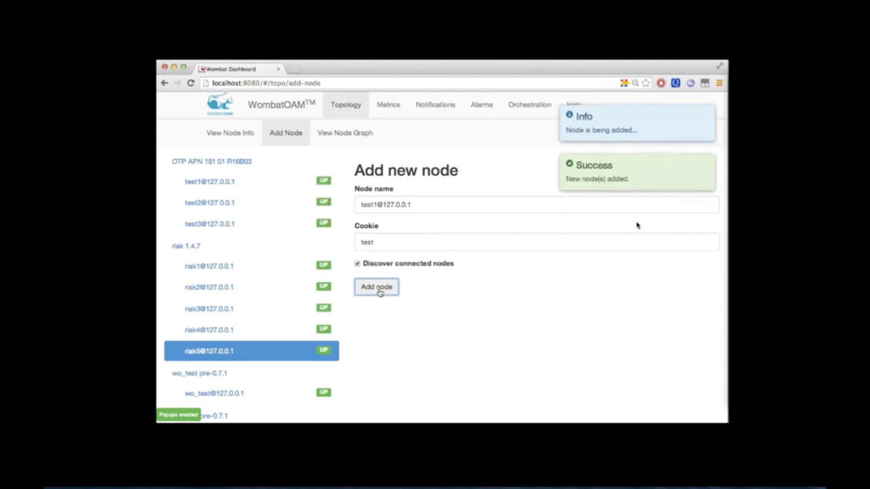
click(319, 225)
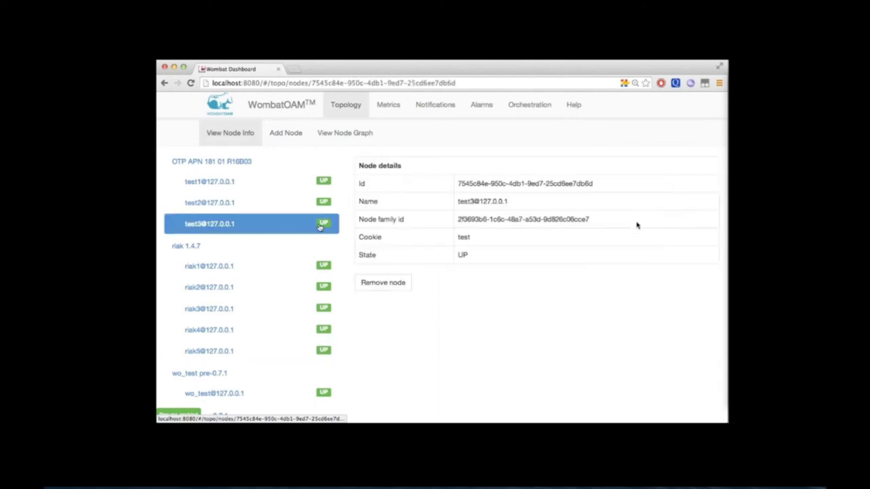
click(378, 283)
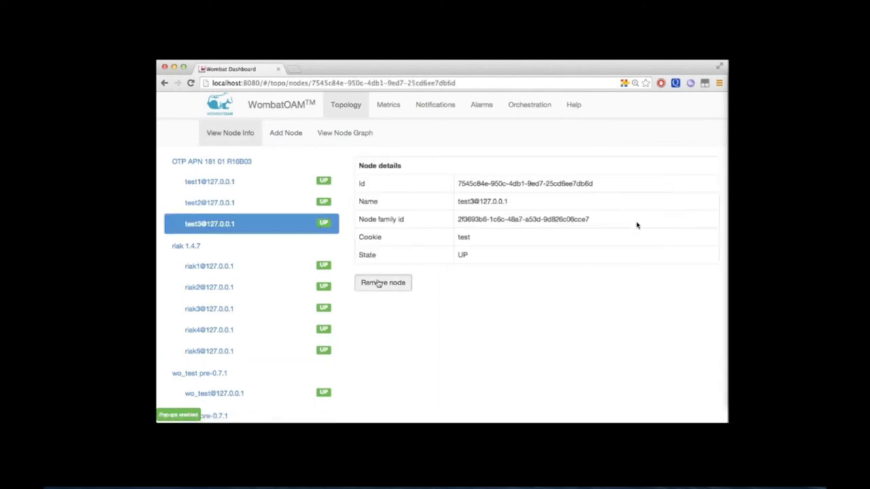
click(322, 205)
click(383, 281)
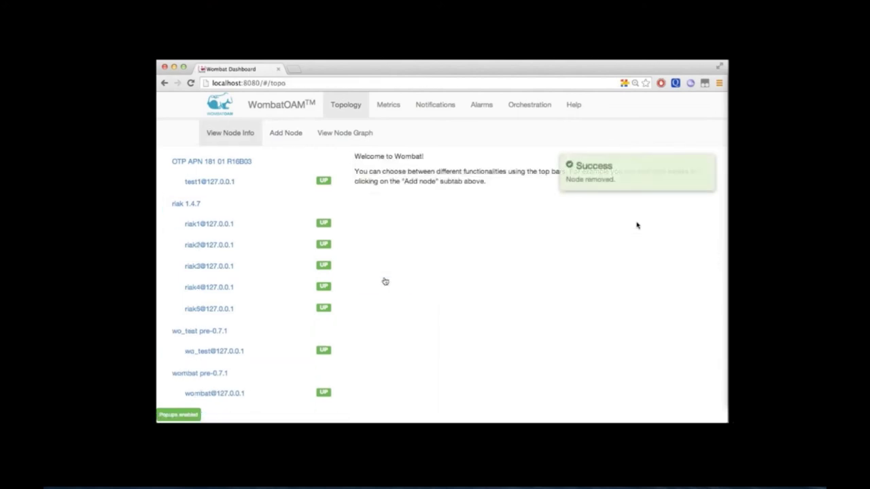
click(305, 181)
click(394, 283)
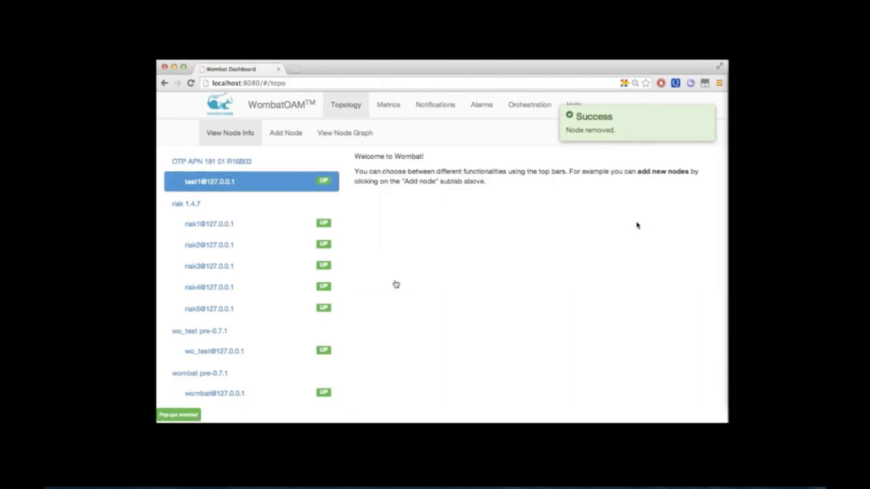
Remove the empty OTP APN 181 01 R16B03 family and switch to Numeric Metrics
click(303, 165)
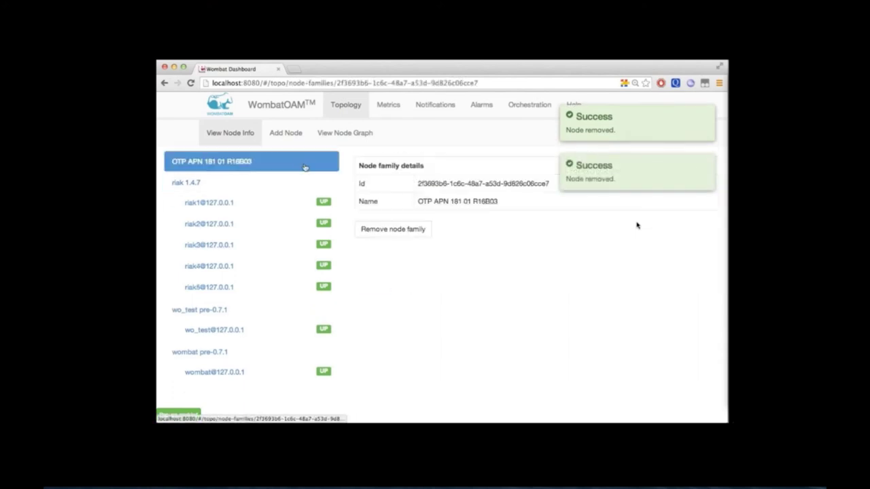
click(388, 231)
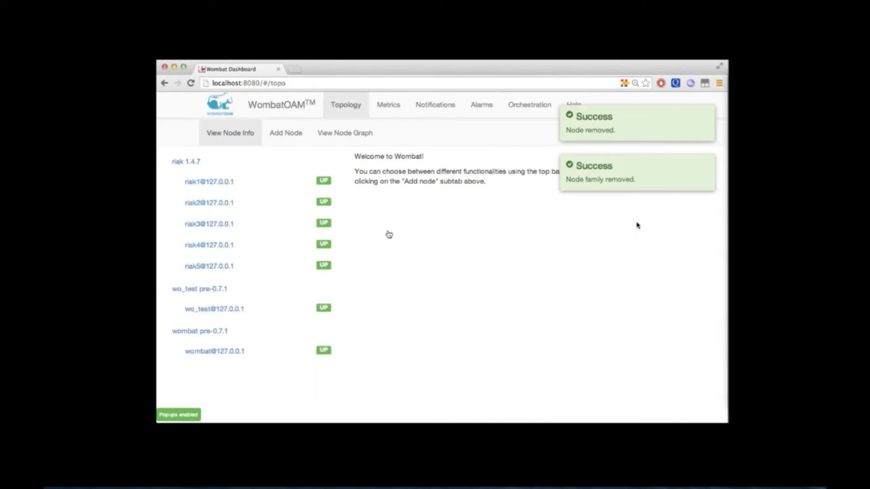
click(388, 106)
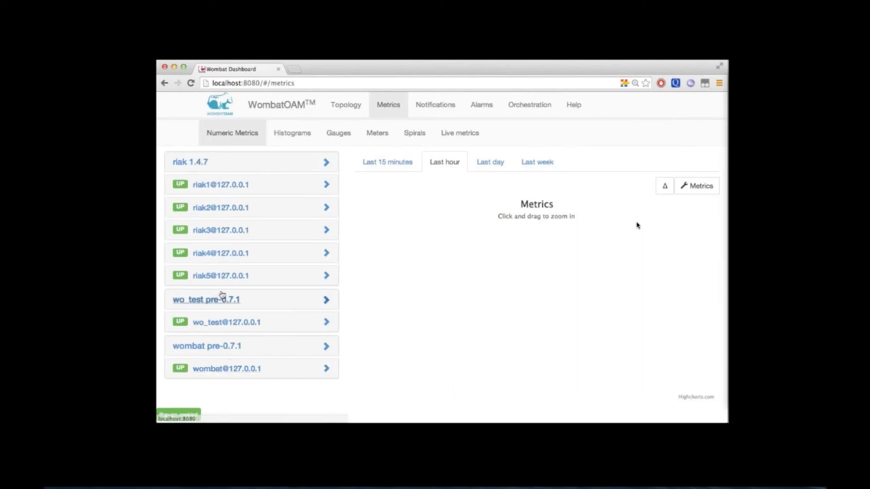
click(213, 187)
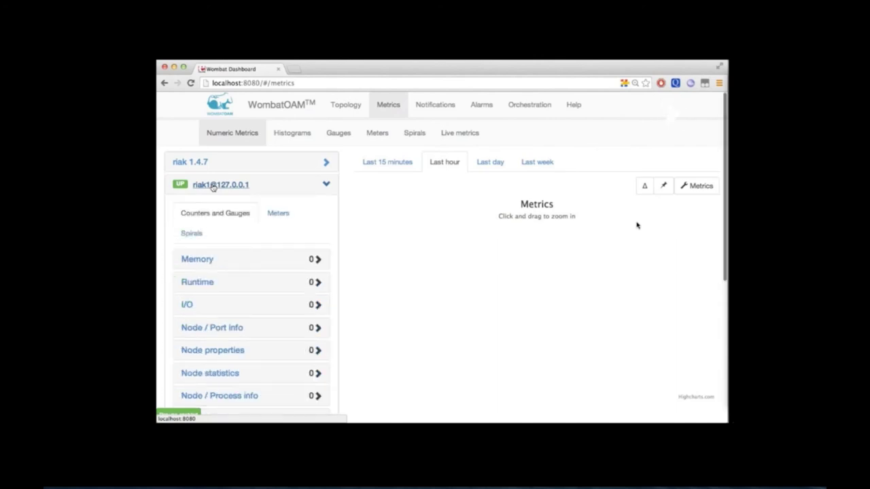
scroll(213, 188, down, 5)
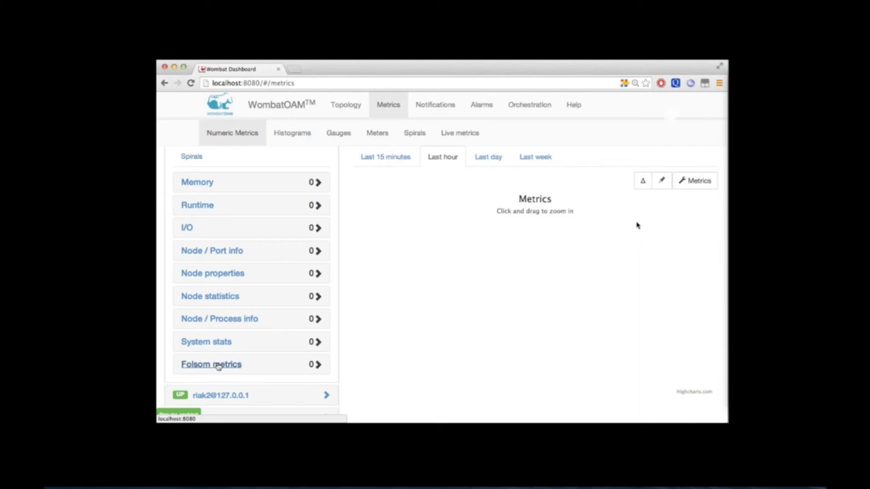
Plot riak1's Atom memory on the last-hour chart and pin the chart
click(200, 186)
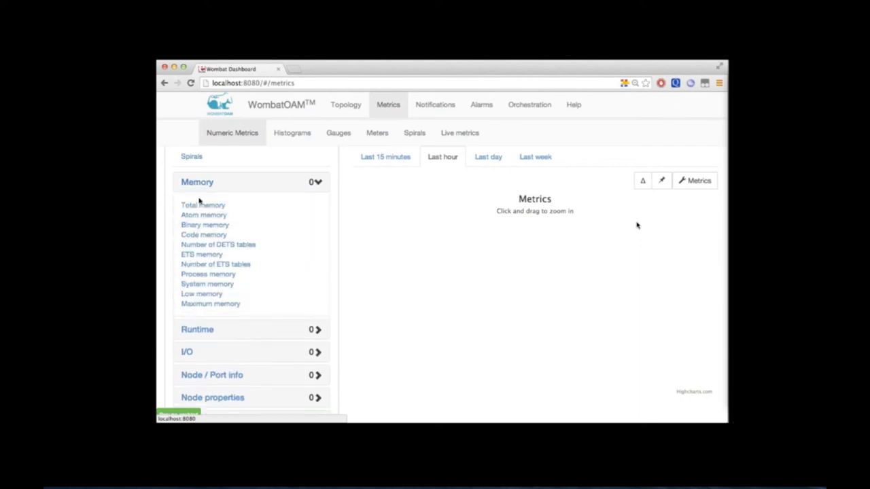
click(201, 205)
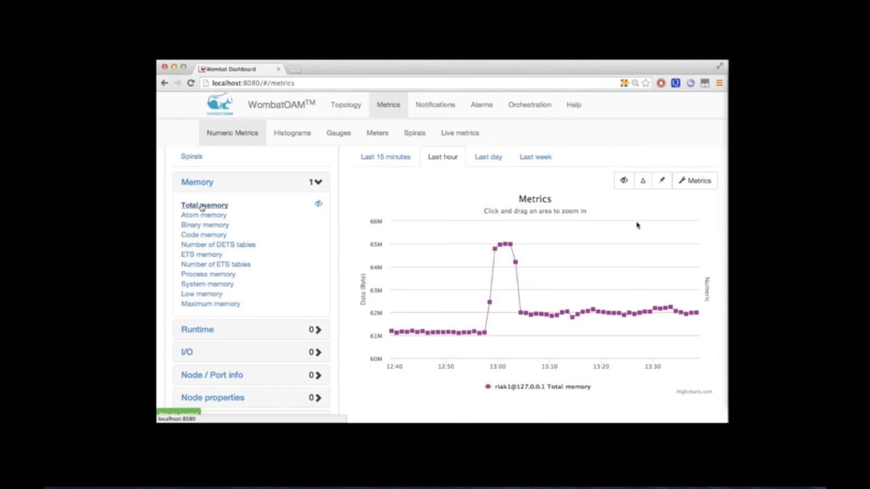
click(204, 216)
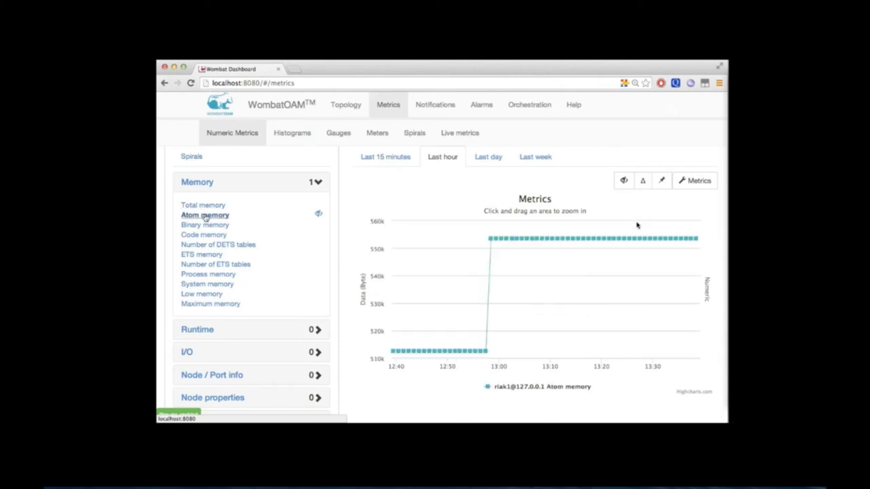
click(661, 181)
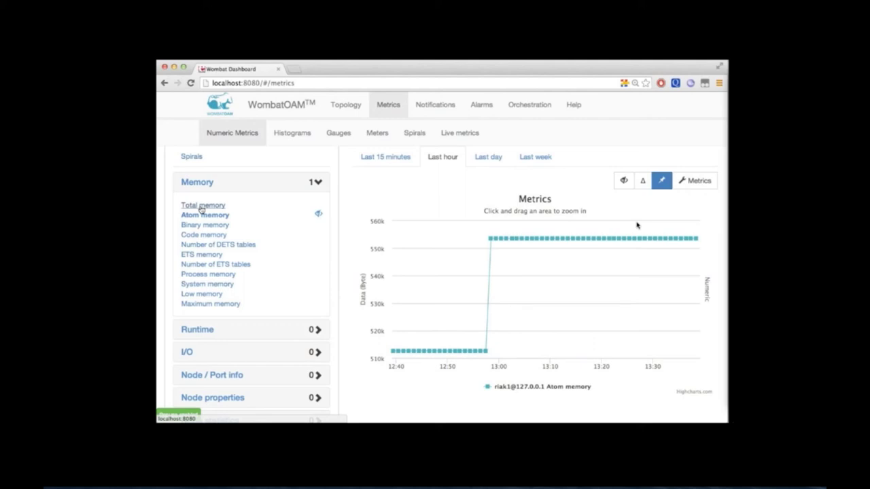
Overlay riak1's Total, Process and System memory on the pinned Atom memory chart
click(201, 206)
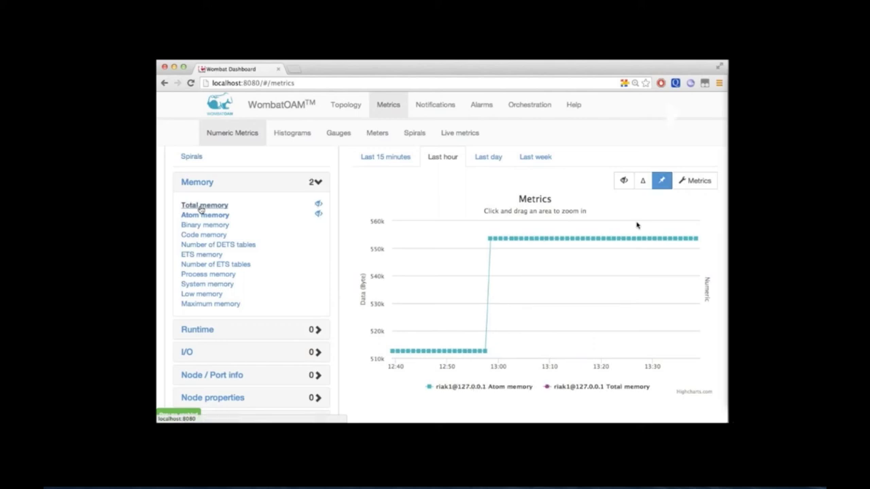
click(204, 274)
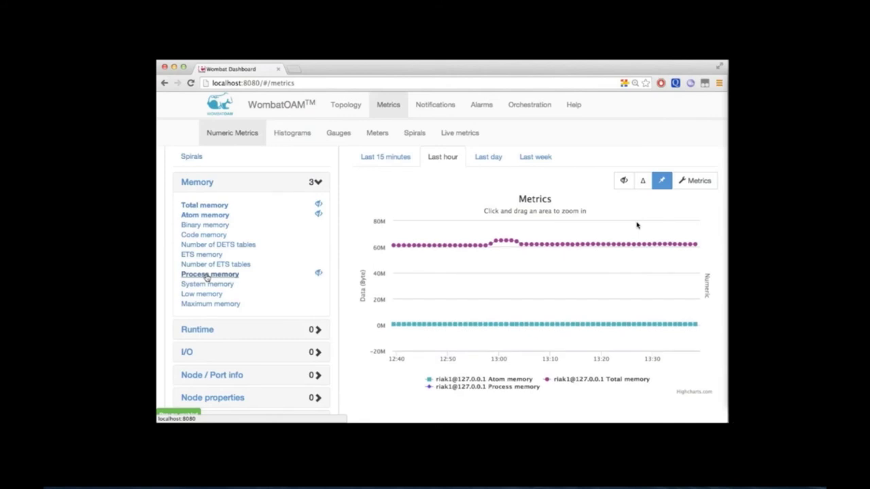
click(209, 285)
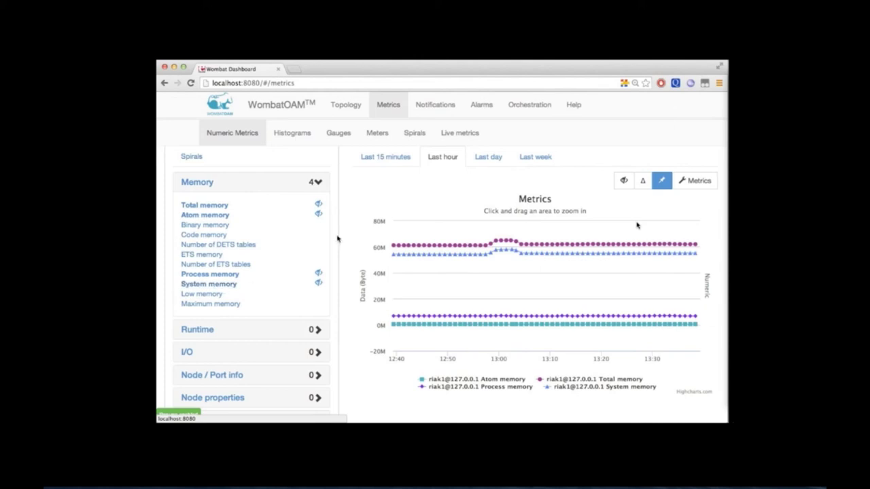
scroll(261, 333, down, 3)
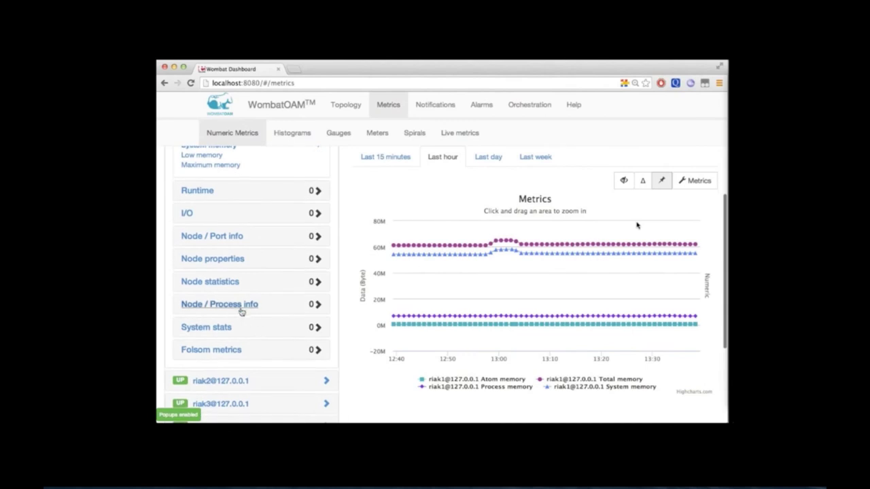
click(241, 307)
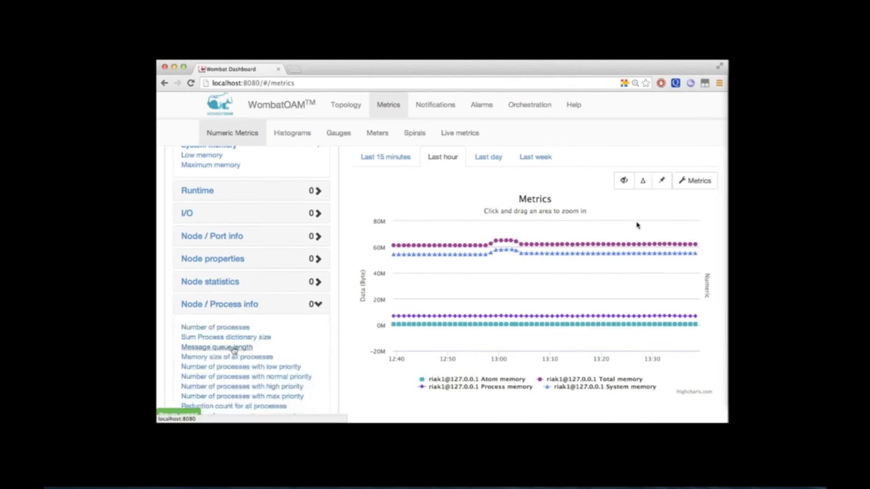
click(233, 348)
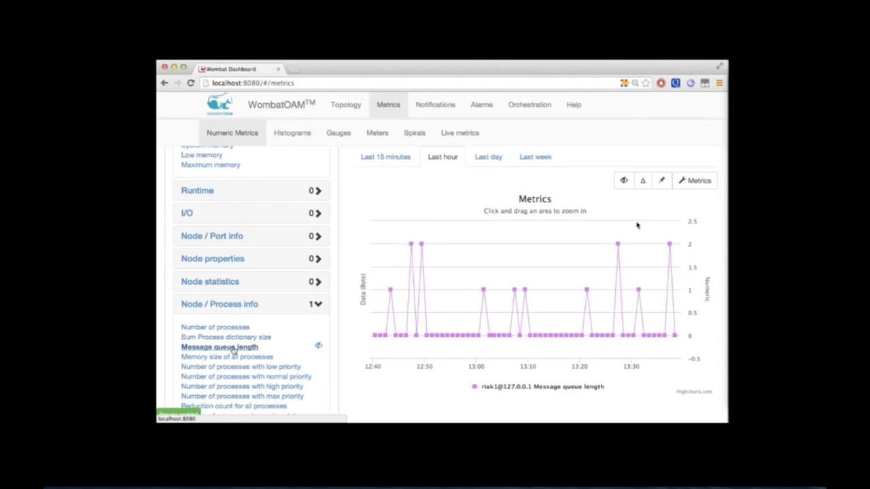
scroll(234, 350, down, 4)
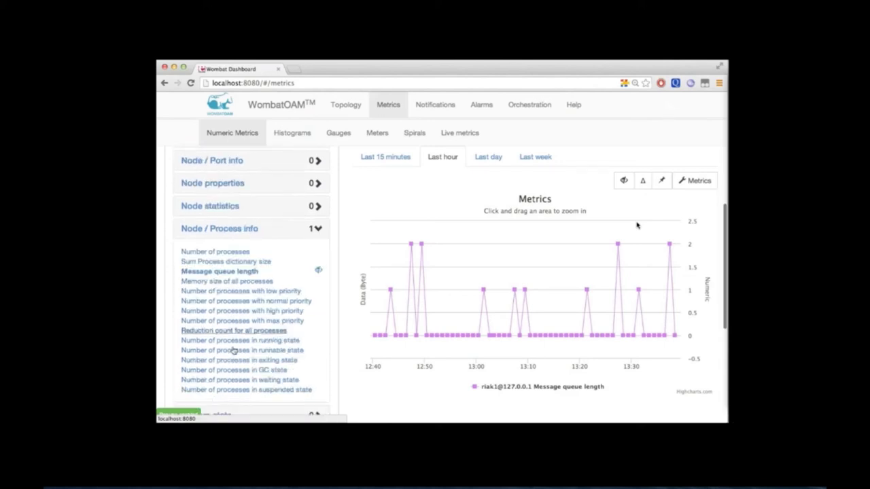
scroll(233, 350, down, 1)
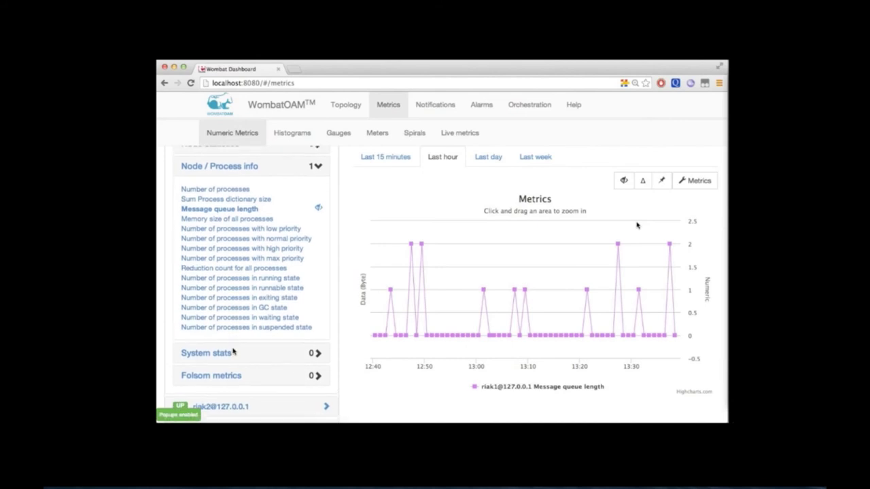
Plot riak1's riak_kv_precommit_fail metric from its Folsom metrics list
click(230, 377)
scroll(230, 381, down, 6)
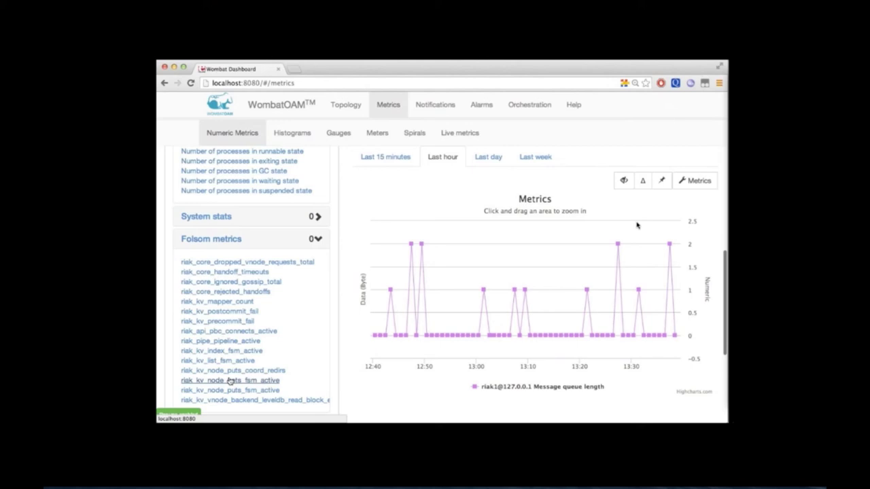
click(234, 321)
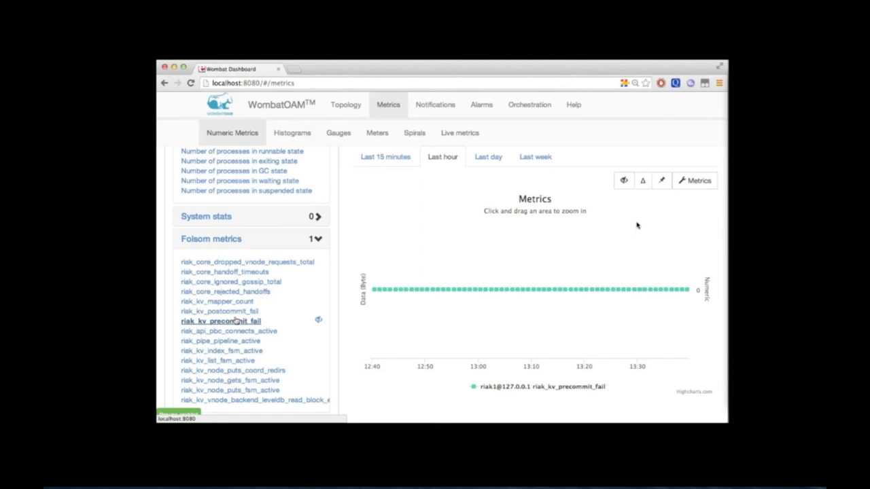
Attach to the wo_test node's Erlang shell with ./wo_test attach
key(super+Tab)
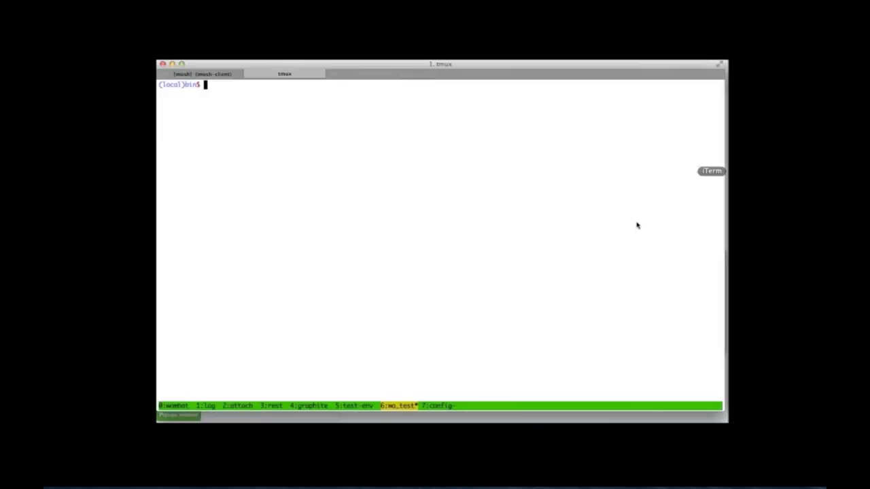
text(c)
key(BackSpace)
key(Up)
key(BackSpace)
key(BackSpace)
key(BackSpace)
key(BackSpace)
key(BackSpace)
text(attach)
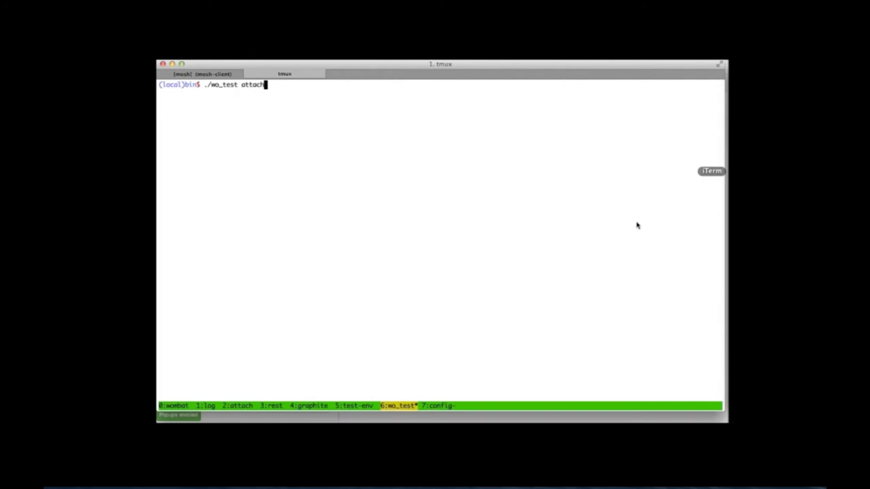
key(Return)
Create a Folsom counter with folsom_metrics:new_counter(cars)
text(fols)
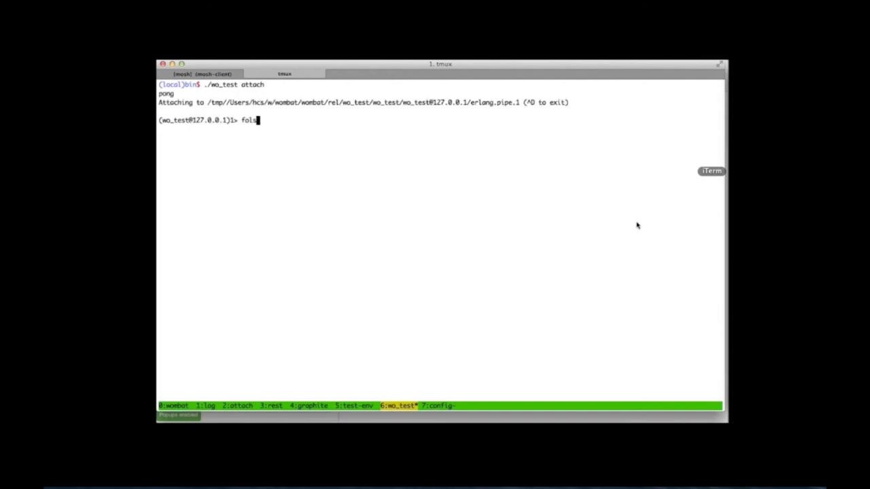
text(om_met)
text(rics:new_counter(cars).)
key(Return)
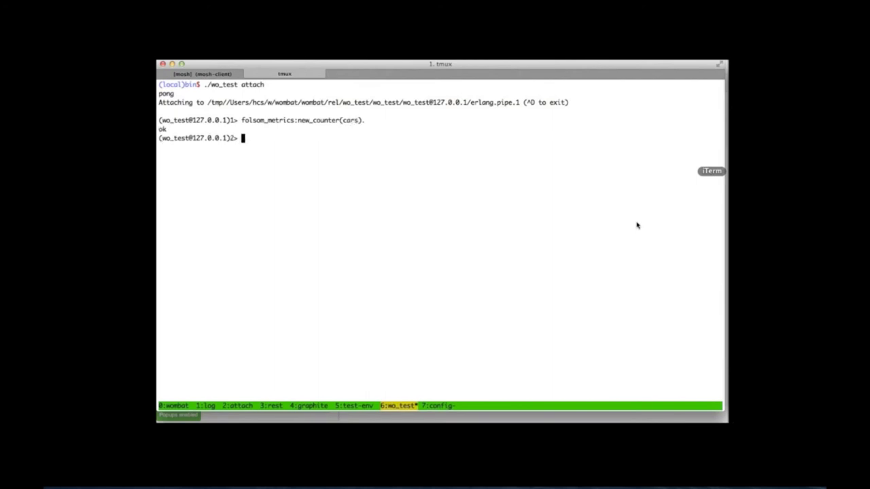
Increment the cars counter with folsom_metrics:notify({cars, {inc, 1}})
key(Up)
key(BackSpace)
key(BackSpace)
key(BackSpace)
key(BackSpace)
key(BackSpace)
key(BackSpace)
key(BackSpace)
key(BackSpace)
key(BackSpace)
key(BackSpace)
key(BackSpace)
key(BackSpace)
key(BackSpace)
key(BackSpace)
key(BackSpace)
key(BackSpace)
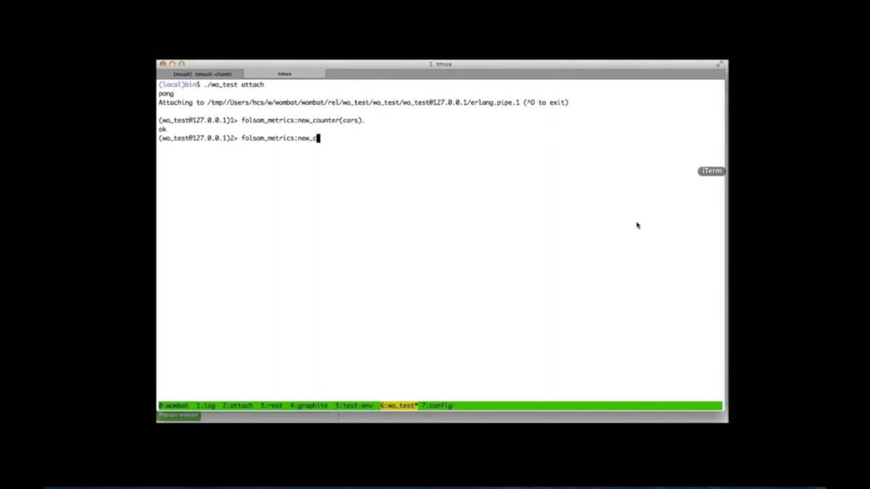
key(BackSpace)
text(otify().)
key(Left)
key(Left)
text({})
key(Left)
text(cars, {inc, 1})
key(Left)
text(inc, 1)
key(Return)
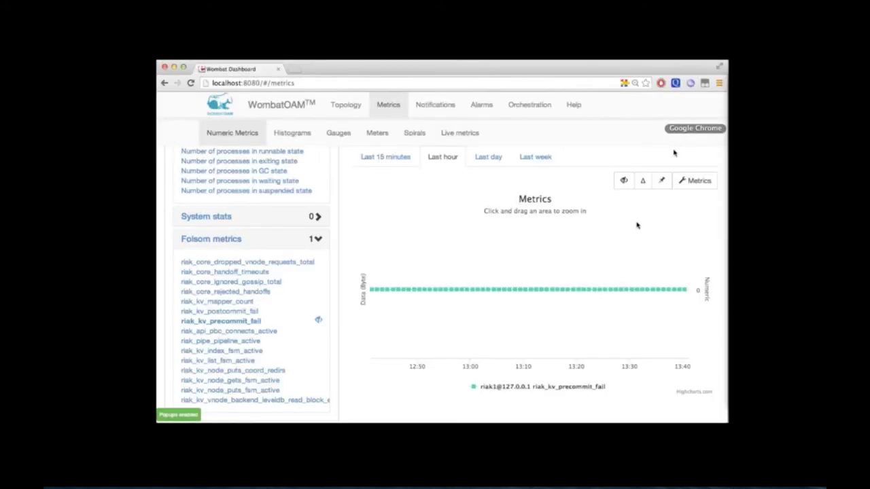
scroll(238, 304, down, 5)
scroll(237, 304, up, 2)
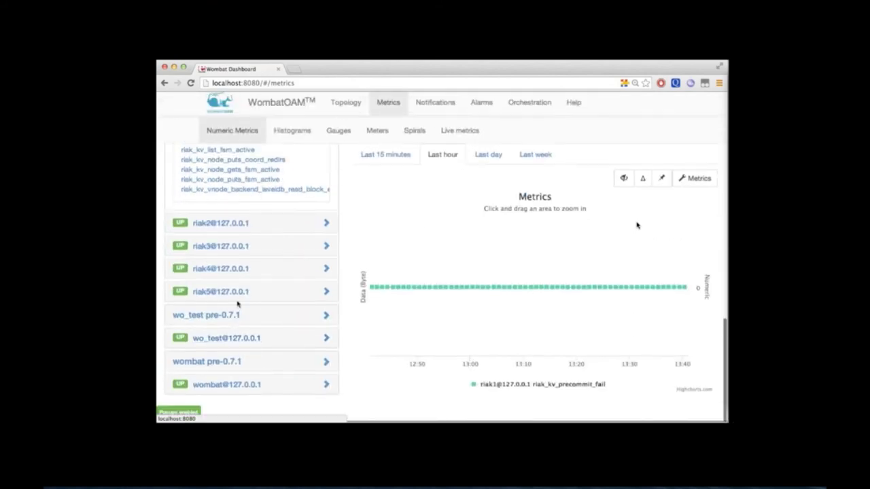
click(241, 341)
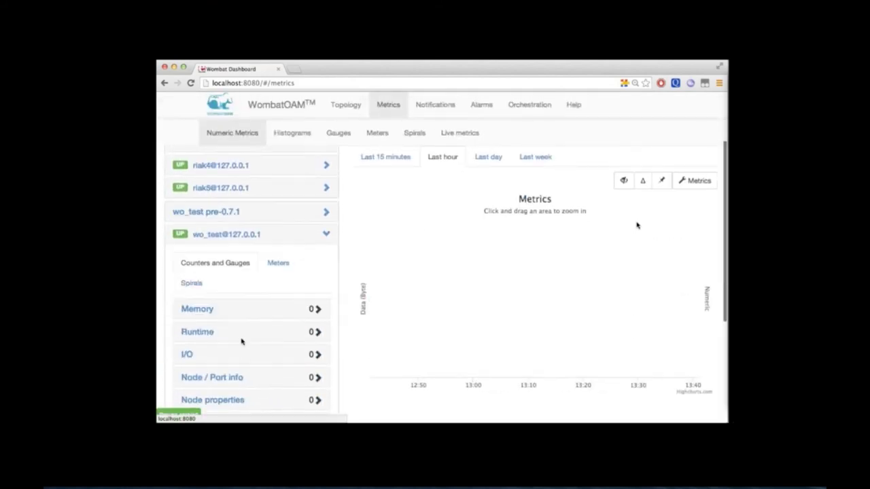
scroll(240, 338, down, 5)
click(228, 310)
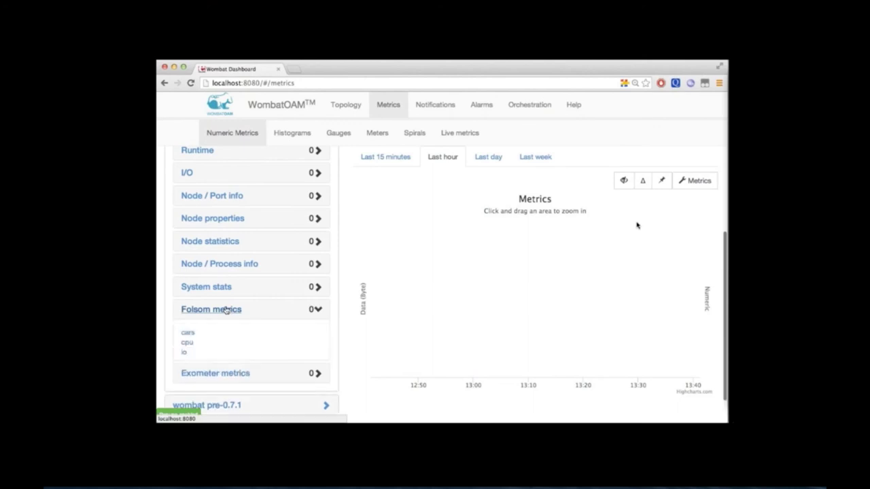
click(189, 333)
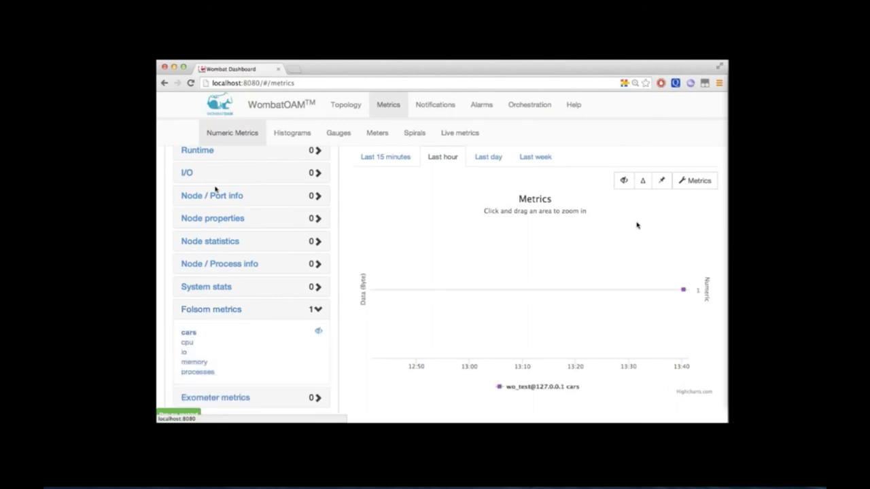
Open the Graphite Browser at localhost in a new tab
click(294, 69)
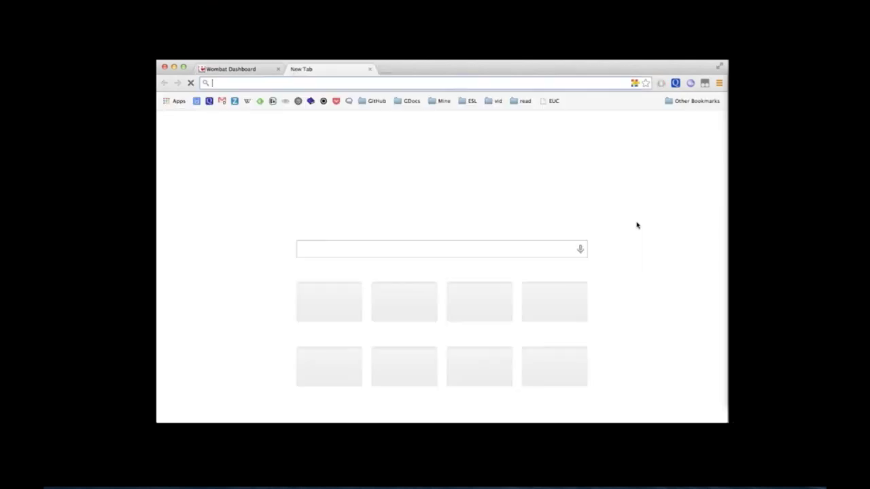
text(localhost)
key(Down)
key(Down)
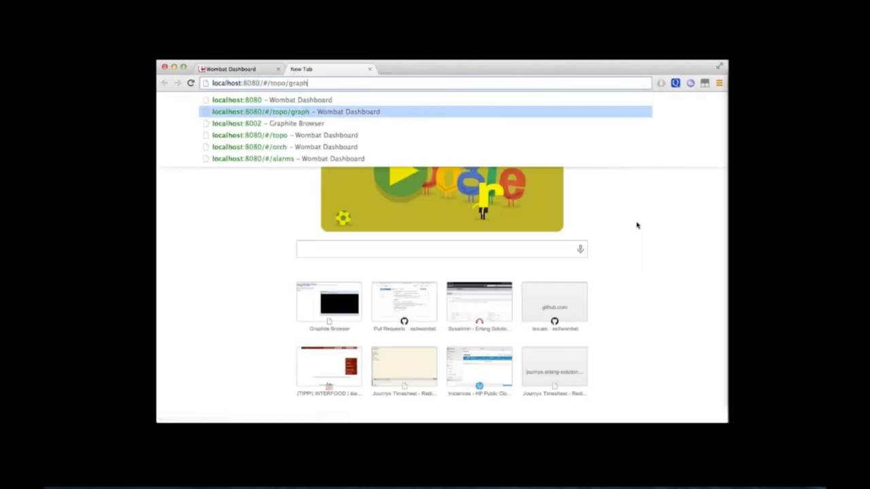
key(Return)
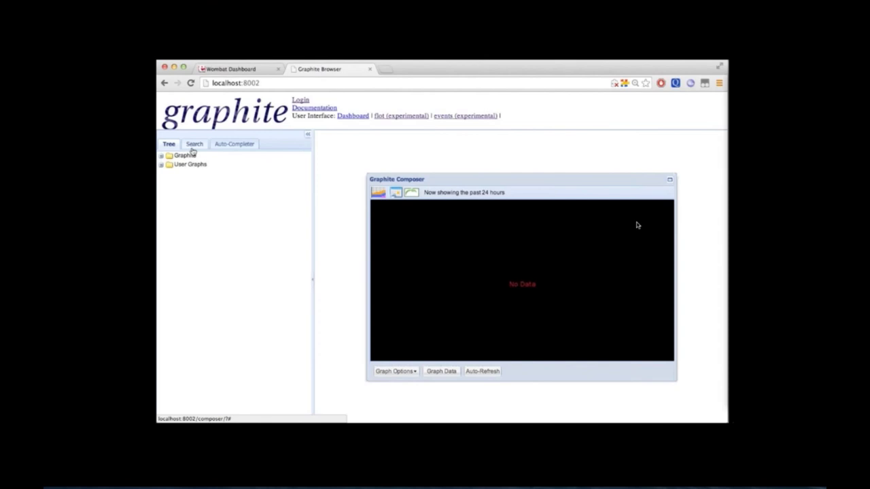
Graph active_timers from wombat > nodes > riak1@127-0-0-1 > wombat_metrics
click(161, 156)
click(170, 174)
click(179, 184)
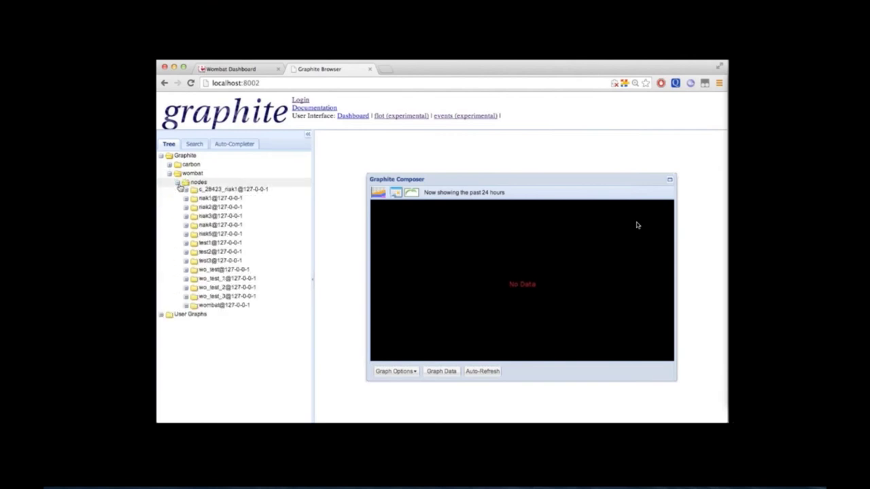
click(187, 201)
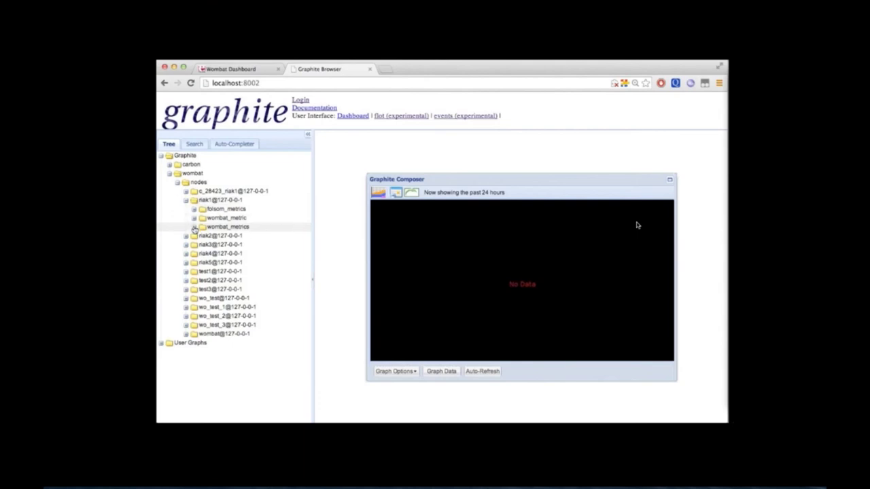
click(194, 227)
click(232, 236)
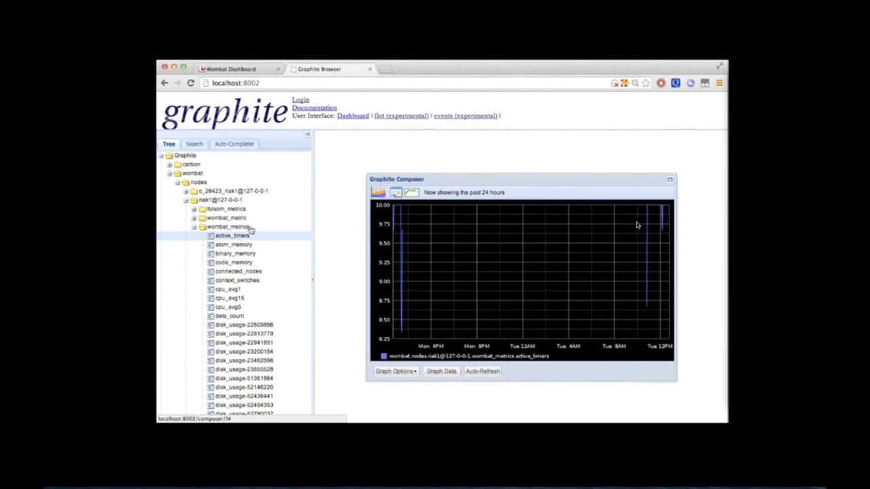
key(super+Tab)
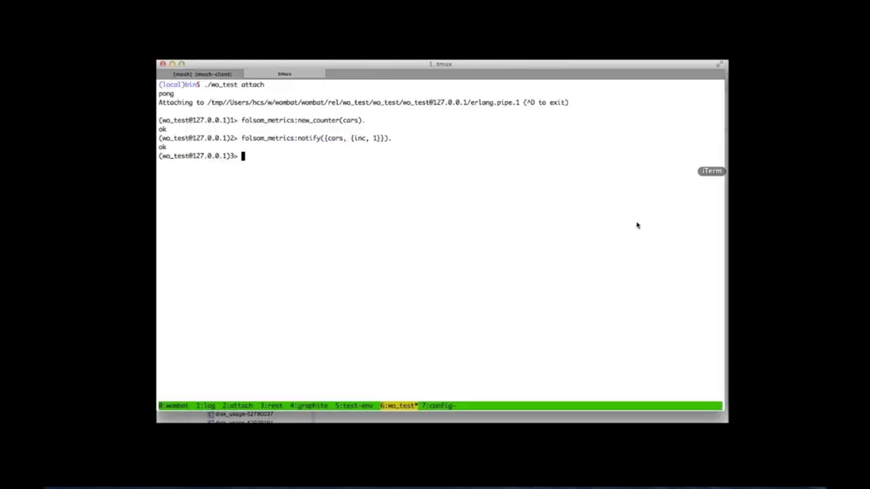
key(ctrl+b)
key(7)
key(Return)
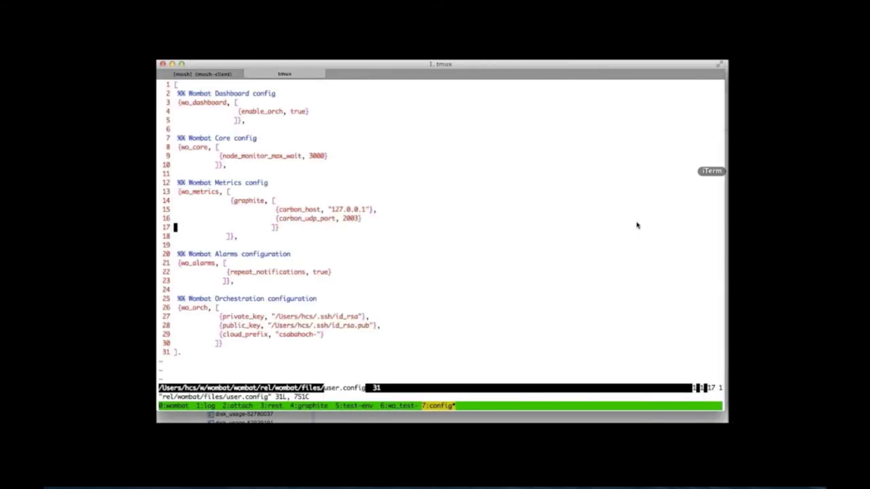
key(k)
key(shift+v)
key(j)
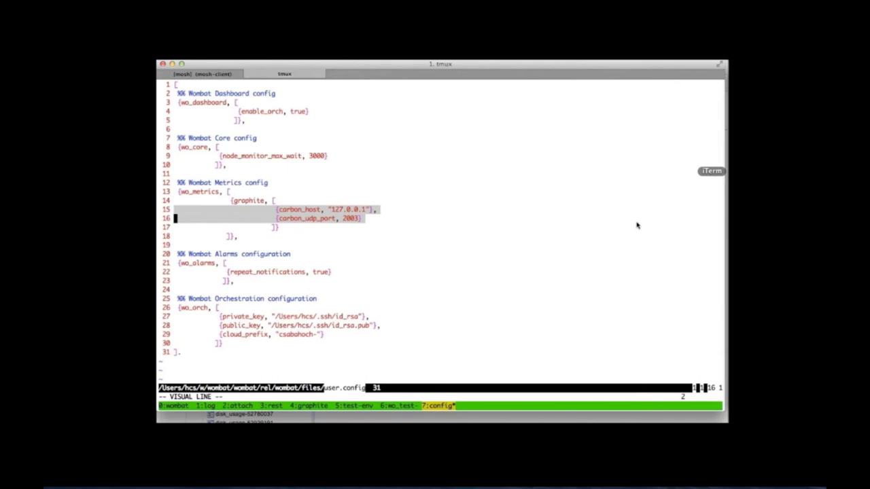
key(super+Tab)
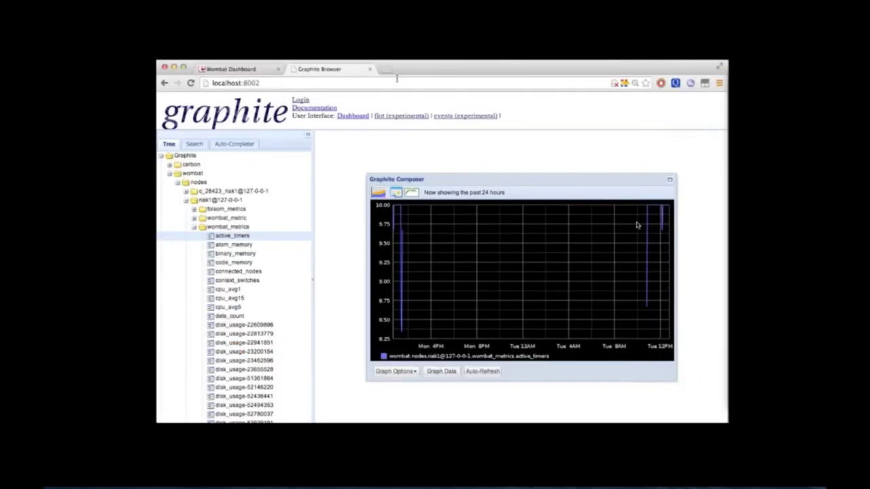
click(234, 70)
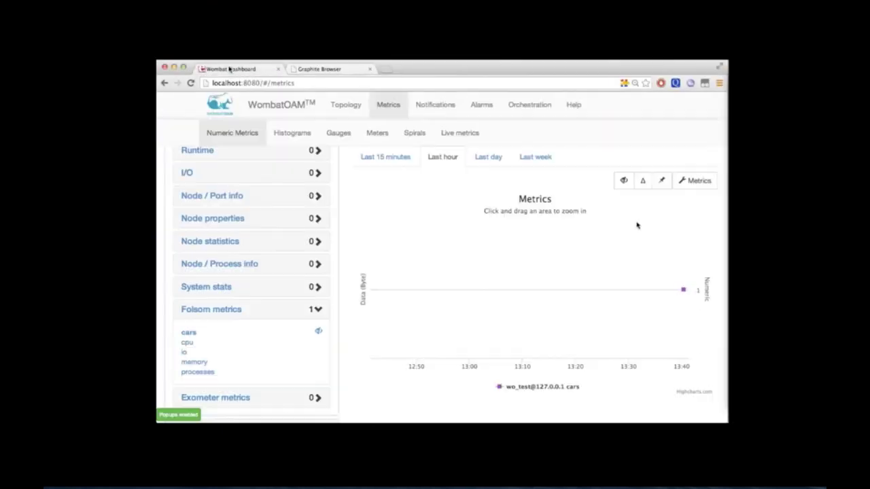
click(430, 106)
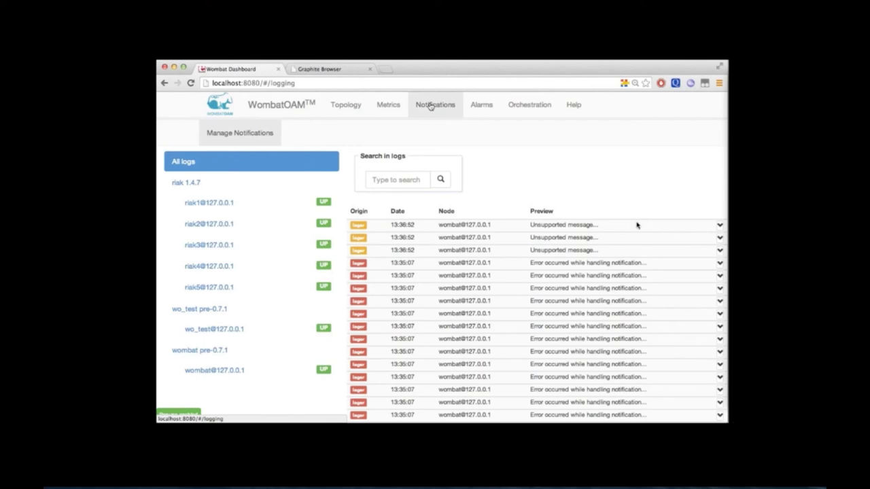
click(285, 330)
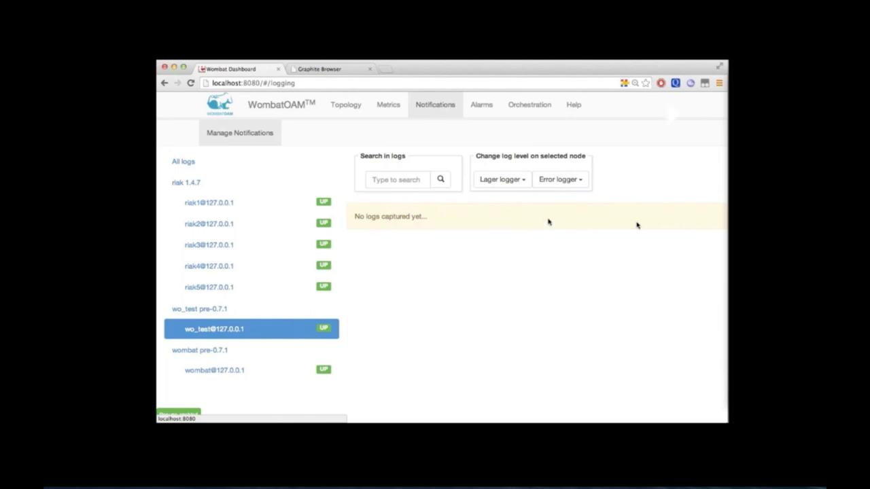
In tmux window 6, run lager:log(error, self(), "Error entry") on wo_test
key(super+Tab)
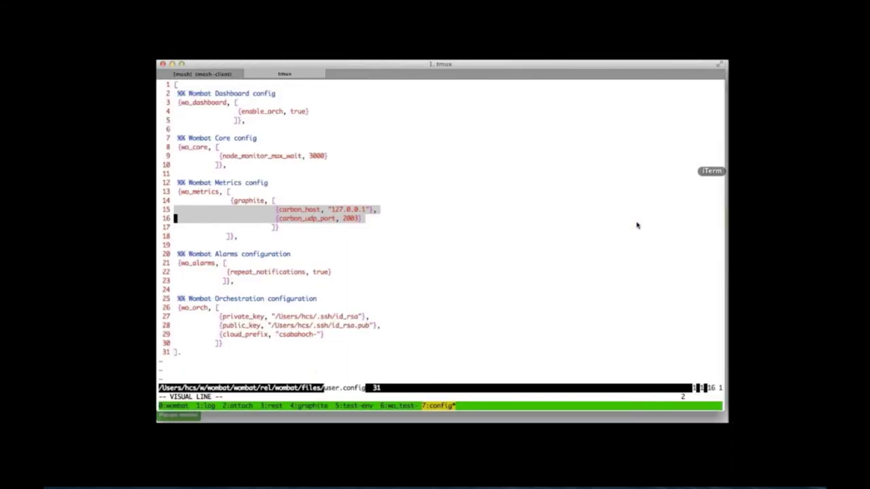
key(ctrl+b)
key(6)
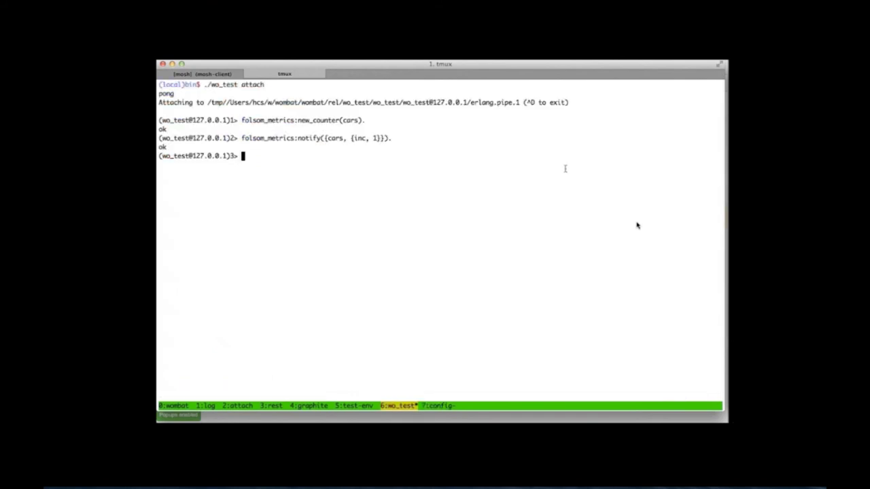
text(lager:log(error, self(), )
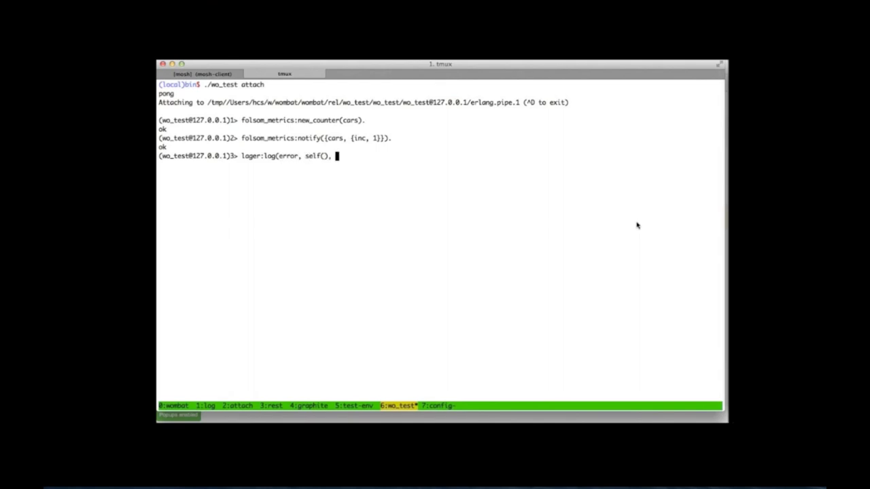
text("Error entry").)
key(Return)
key(super+Tab)
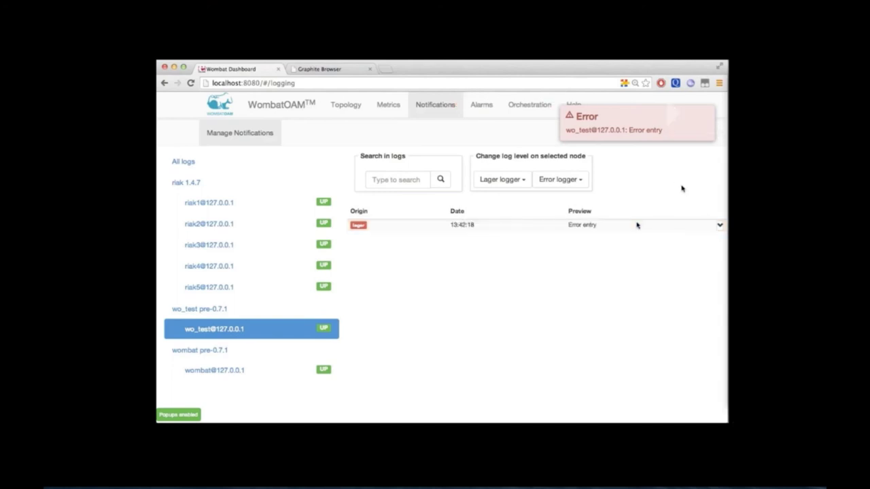
Expand the Error entry log row to show its full 13:42:18.412 error text
click(720, 225)
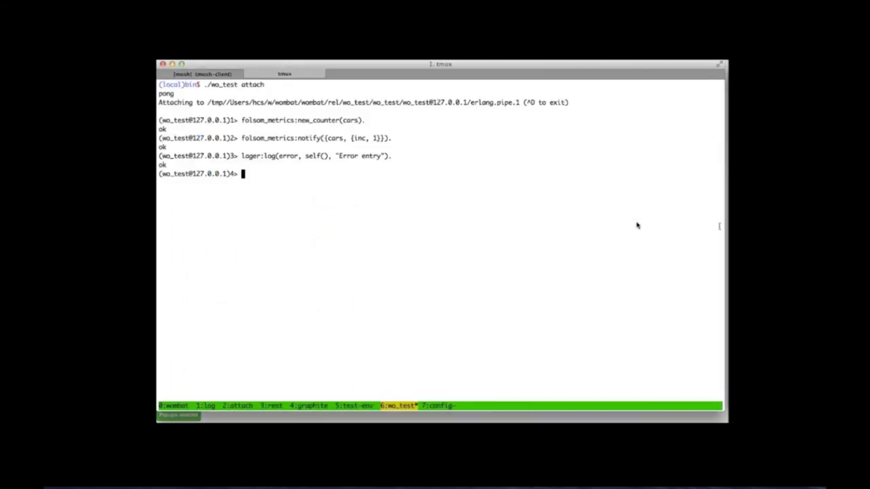
Log an info-level "Info entry" message with lager:log from the wo_test shell
key(Up)
key(Left)
key(Left)
key(Left)
key(Left)
key(Left)
key(Left)
key(Left)
key(Left)
key(Left)
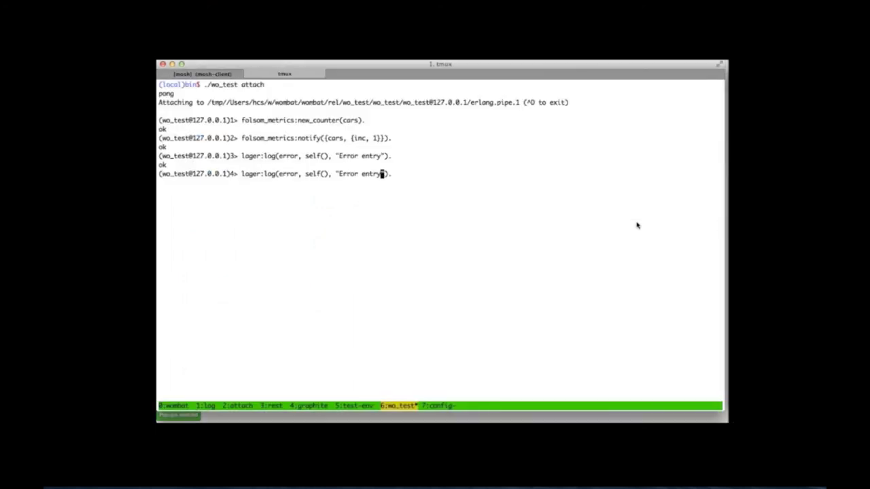
text(Info)
key(Left)
key(Left)
key(Left)
key(Left)
key(Left)
key(Left)
key(Left)
key(Left)
key(Left)
key(Left)
key(Left)
key(Left)
key(Left)
key(Left)
key(Left)
key(Left)
key(Left)
key(Right)
key(BackSpace)
key(BackSpace)
key(BackSpace)
key(BackSpace)
key(BackSpace)
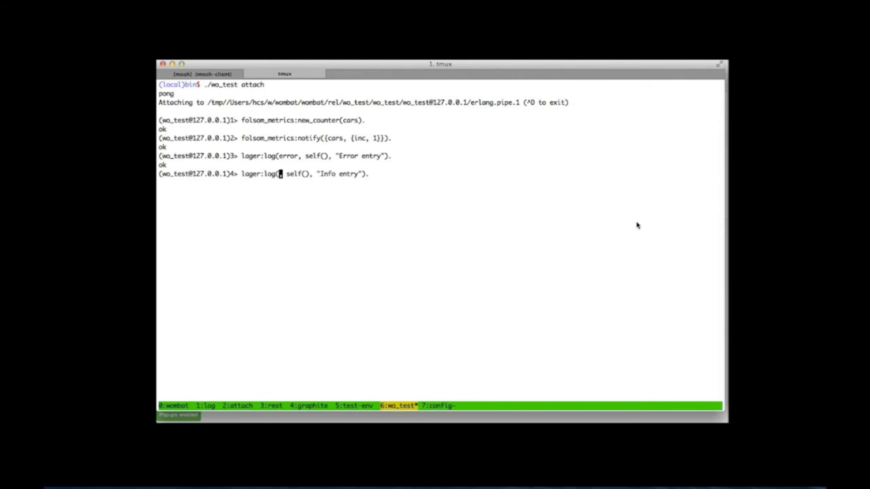
text(info)
key(Return)
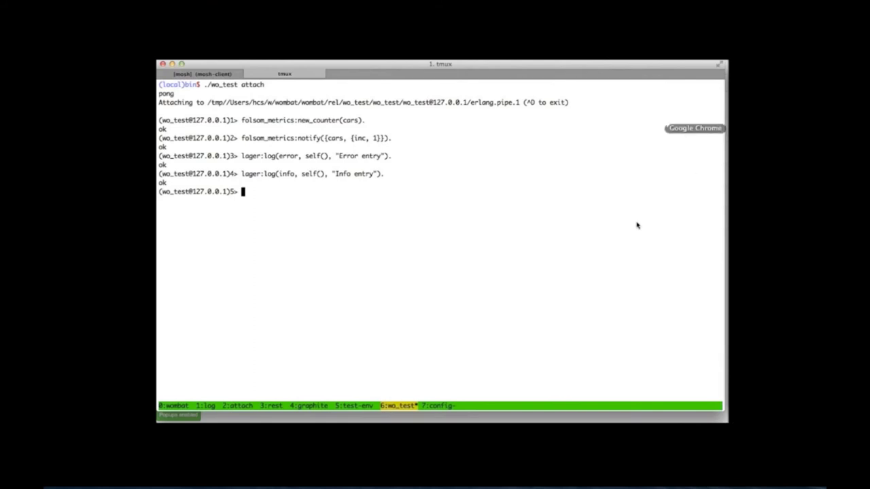
key(super+Tab)
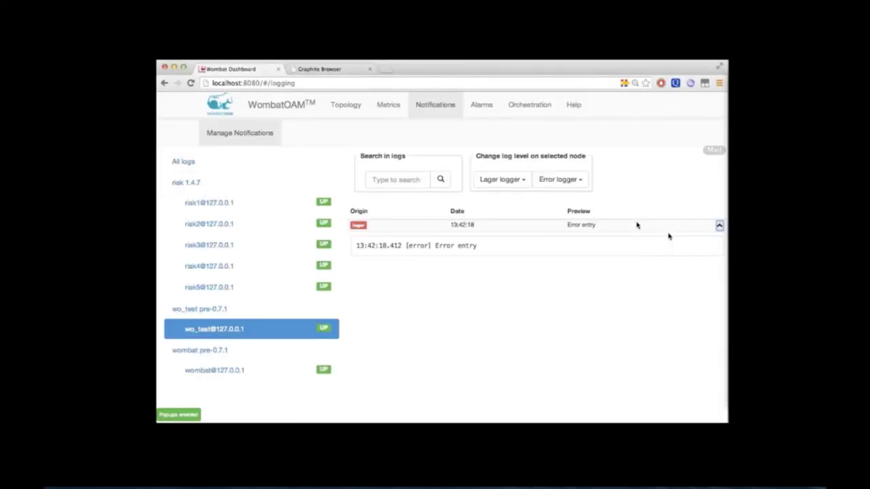
Set wo_test's Lager logger level to info
click(509, 179)
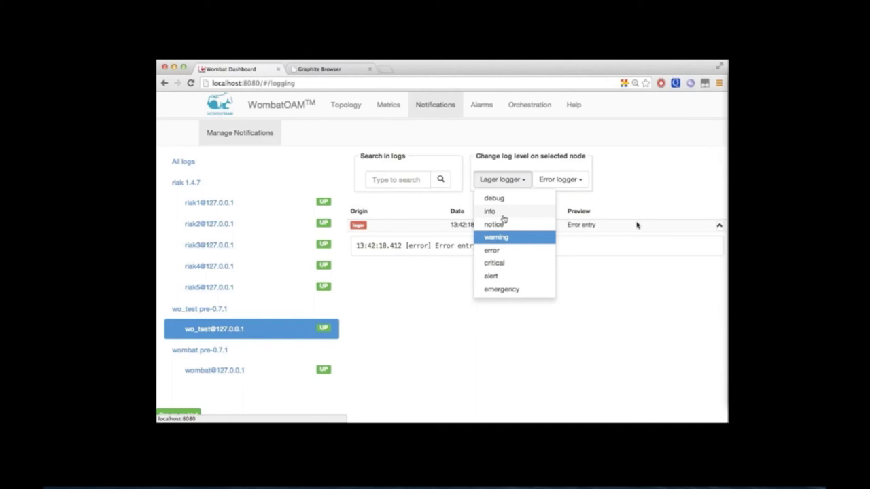
click(501, 212)
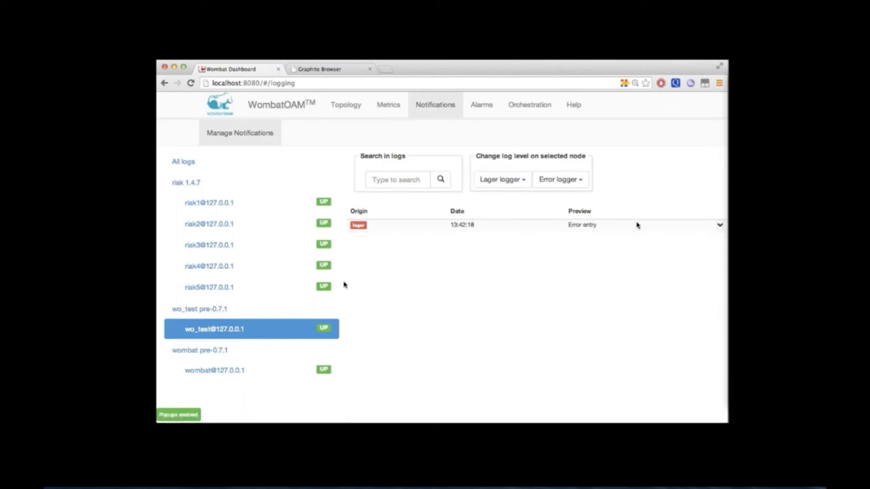
click(294, 288)
Log an info-level "Info entry 2" message from the wo_test shell
key(super+Tab)
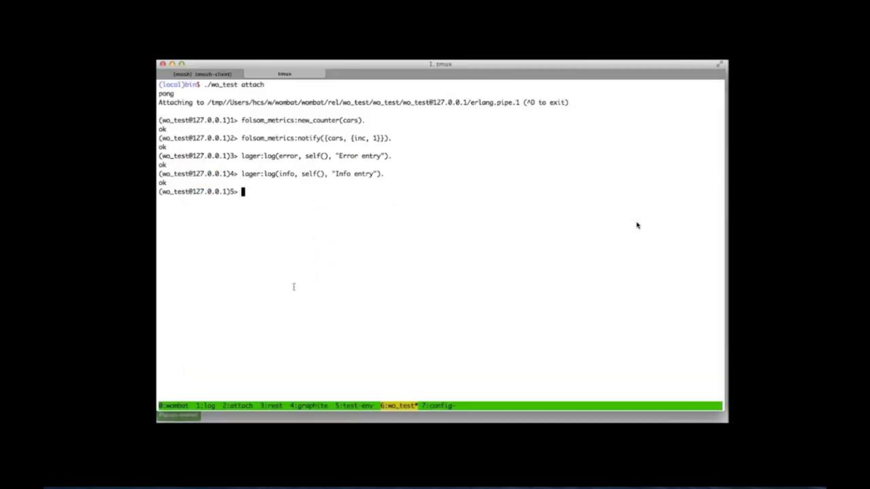
key(Up)
key(Left)
key(Left)
key(Left)
text(2)
key(Return)
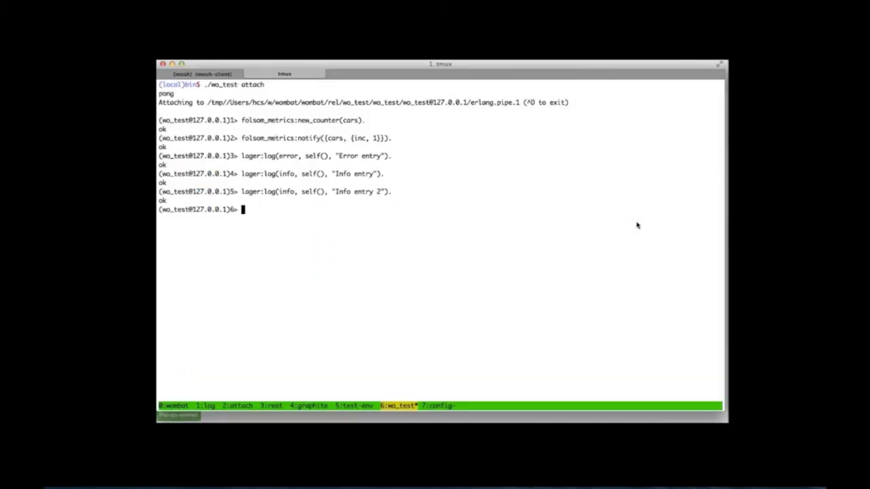
key(super+Tab)
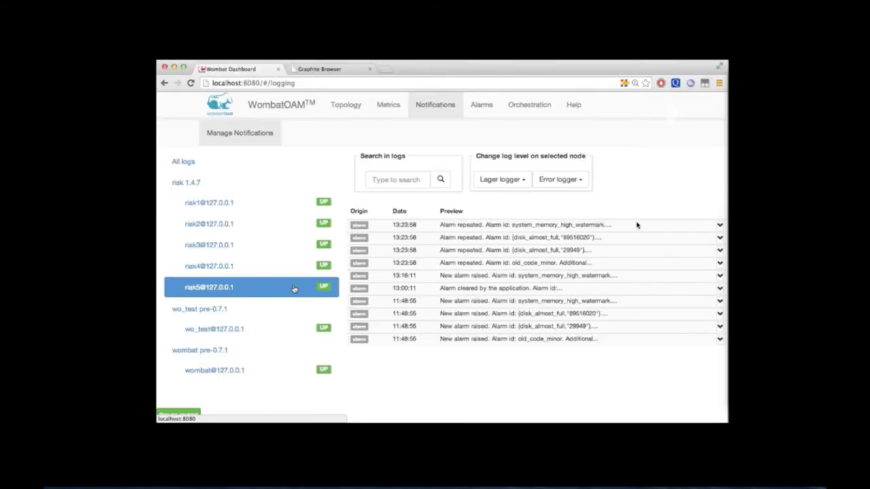
click(261, 331)
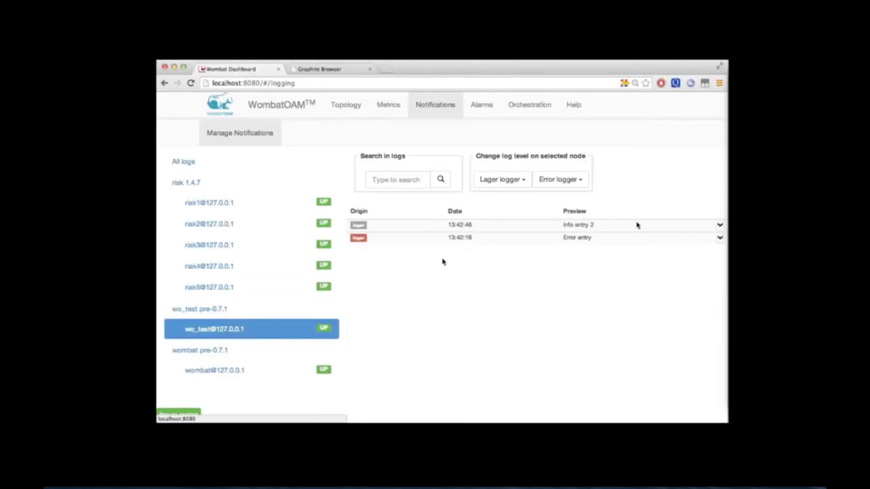
click(720, 227)
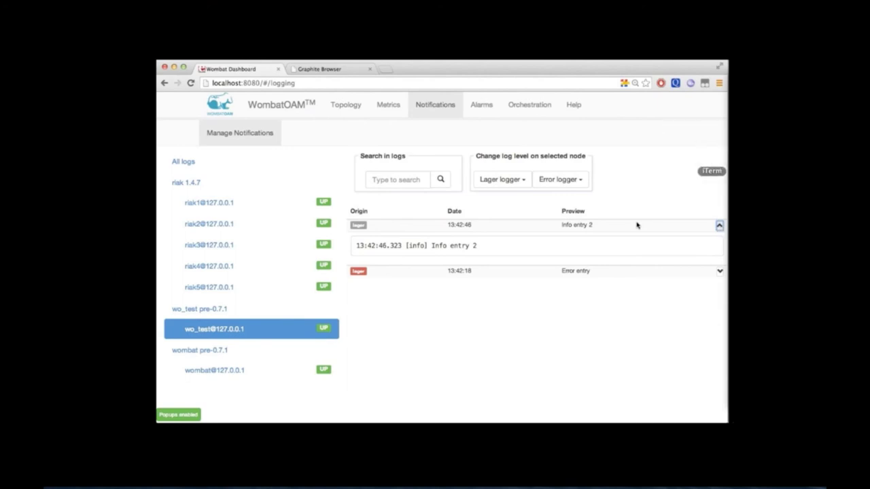
key(super+Tab)
text(wo_test_)
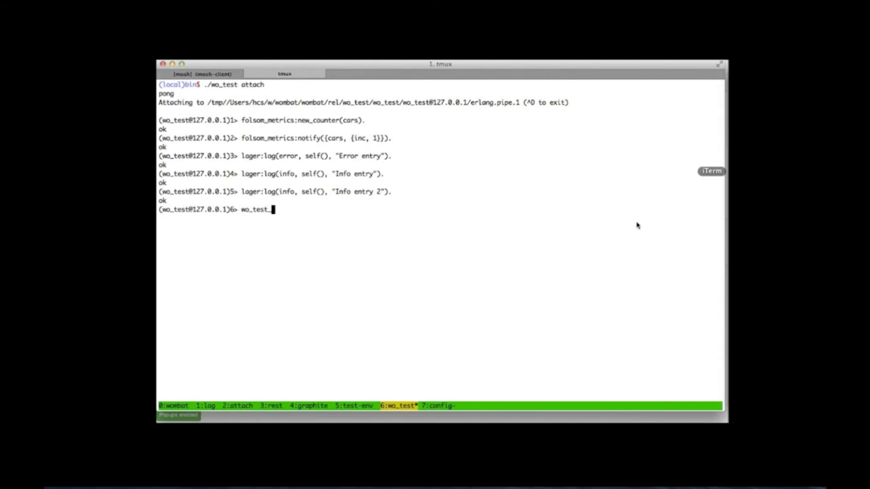
Start a child via crash_sup:new_child(), crash it with crash_sup:crash_child(), then view the Alarms list
text(crash_sup:new_child().)
key(Return)
key(Up)
key(Left)
key(Left)
key(Left)
key(Left)
key(Left)
key(Left)
key(Left)
key(BackSpace)
key(BackSpace)
key(BackSpace)
key(BackSpace)
text(crash_)
key(Return)
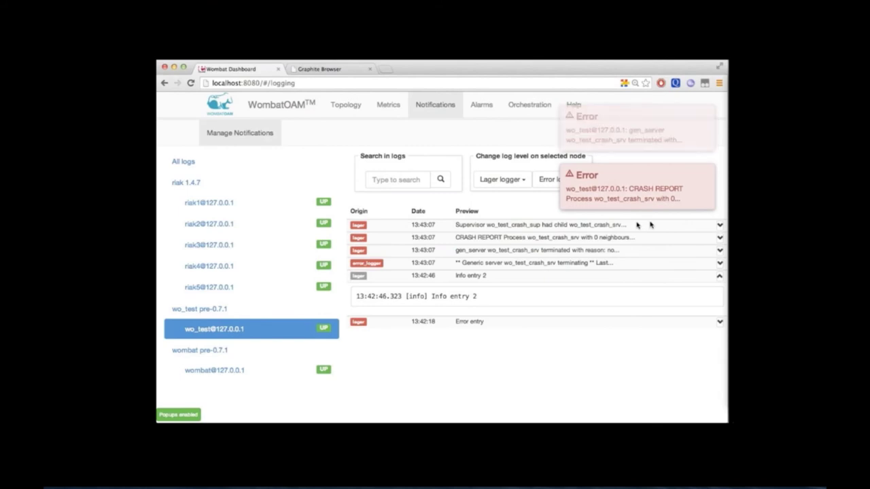
click(479, 106)
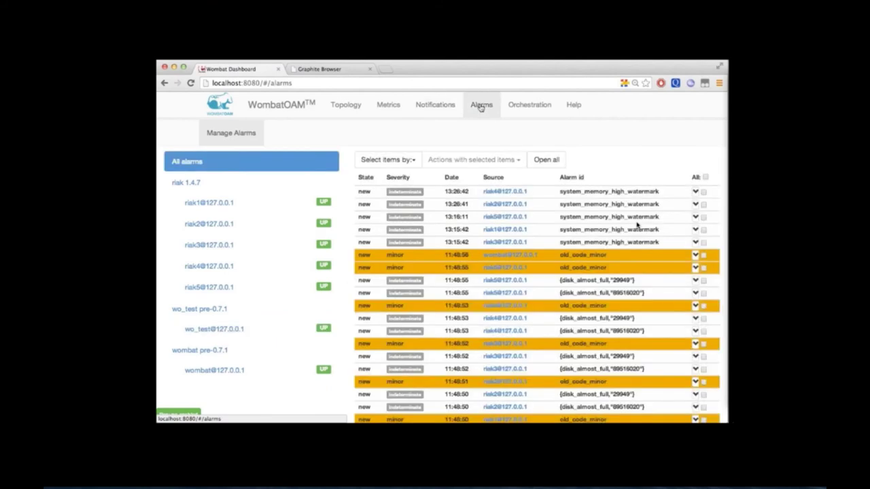
click(283, 330)
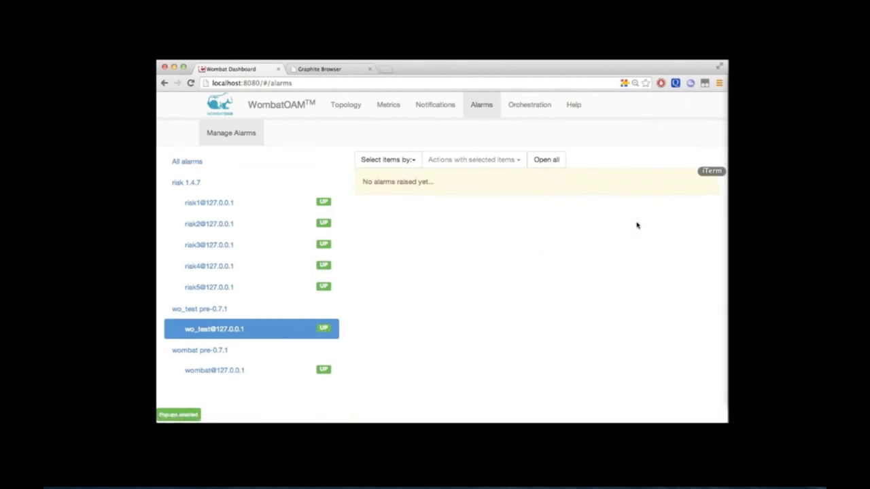
key(super+Tab)
text(q().)
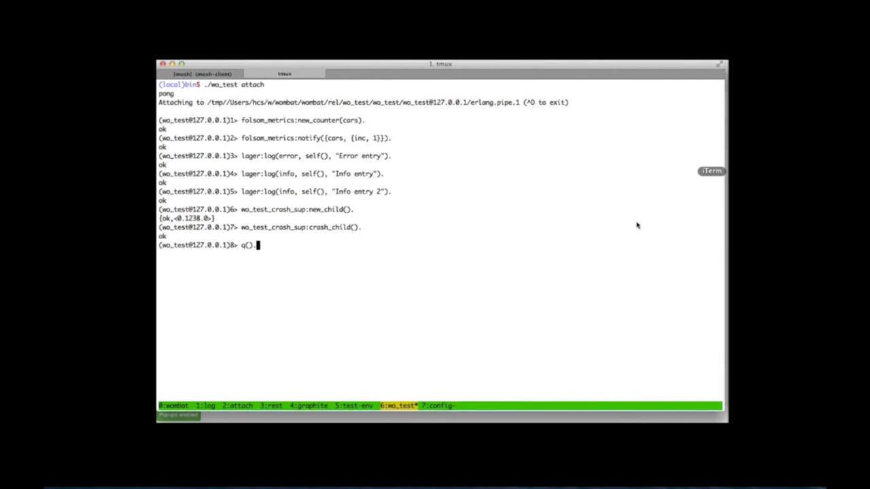
key(Return)
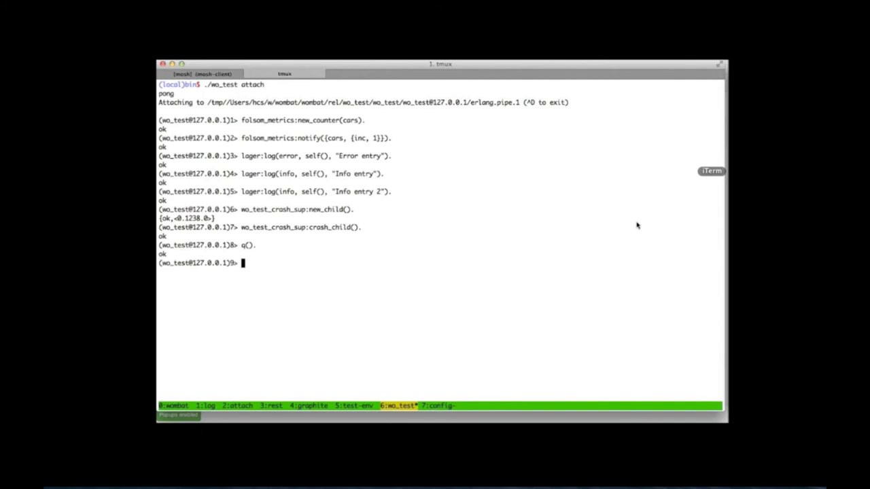
key(super+Tab)
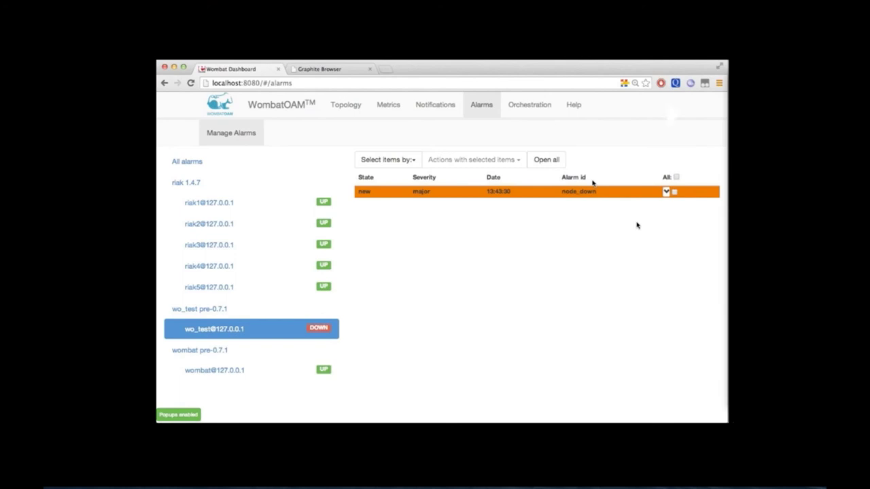
Expand the node_down alarm's details and restart the node with ./wo_test start
click(666, 192)
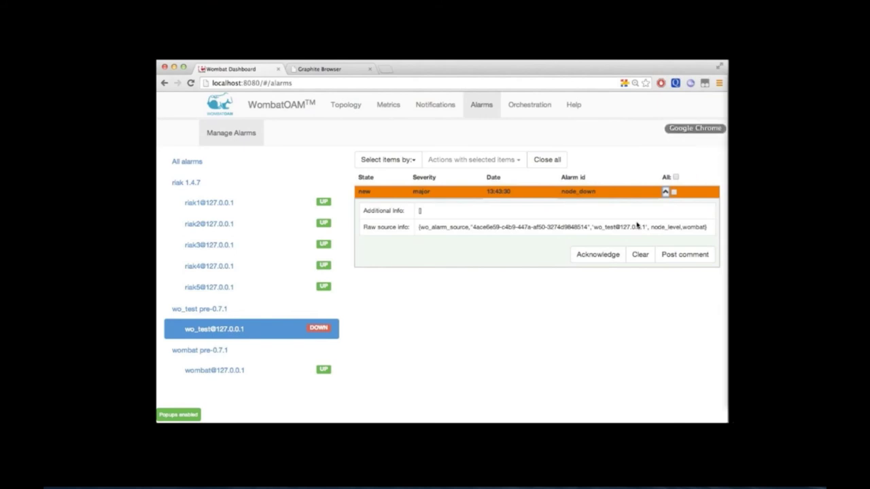
key(super+Tab)
key(Up)
key(Down)
key(Up)
key(BackSpace)
key(BackSpace)
key(BackSpace)
key(BackSpace)
key(BackSpace)
key(BackSpace)
text(start)
key(Return)
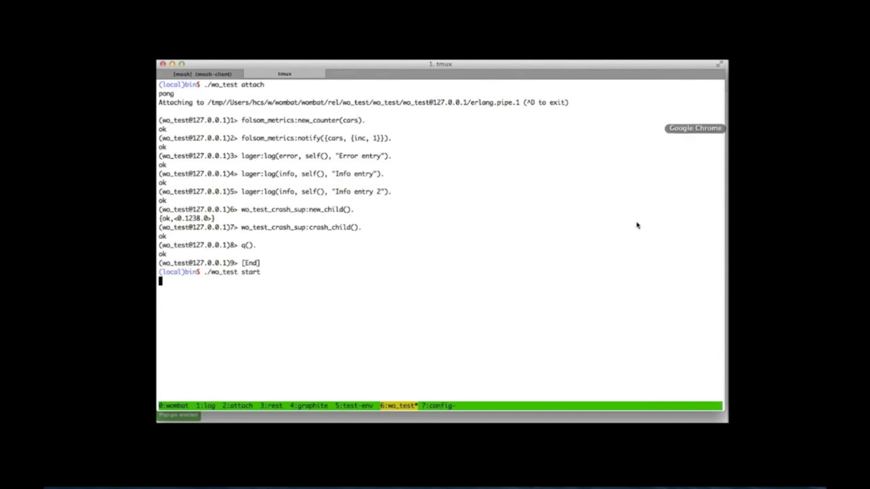
key(super+Tab)
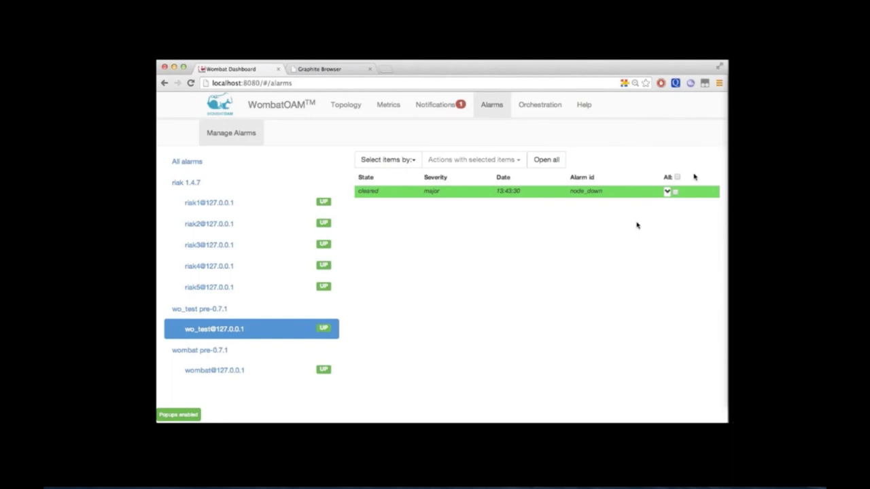
Reattach to the running wo_test Erlang shell with ./wo_test attach
key(super+Tab)
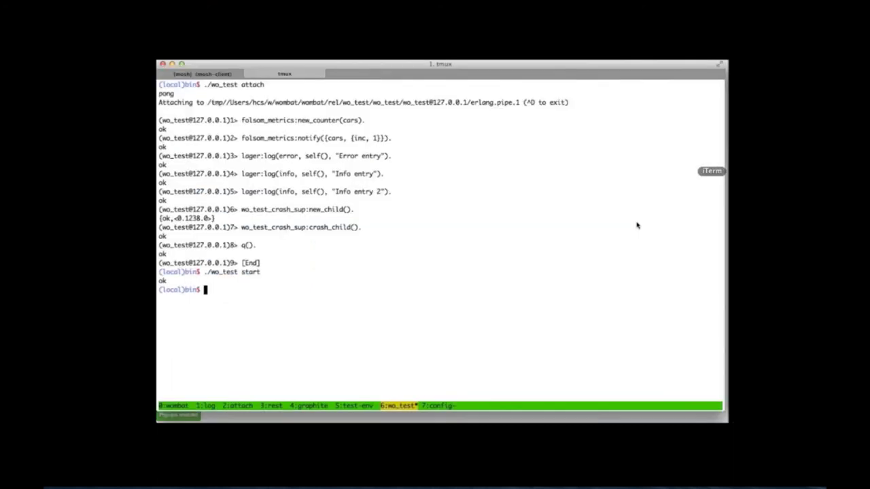
key(Up)
key(BackSpace)
key(BackSpace)
key(BackSpace)
key(BackSpace)
text(ttach)
key(Return)
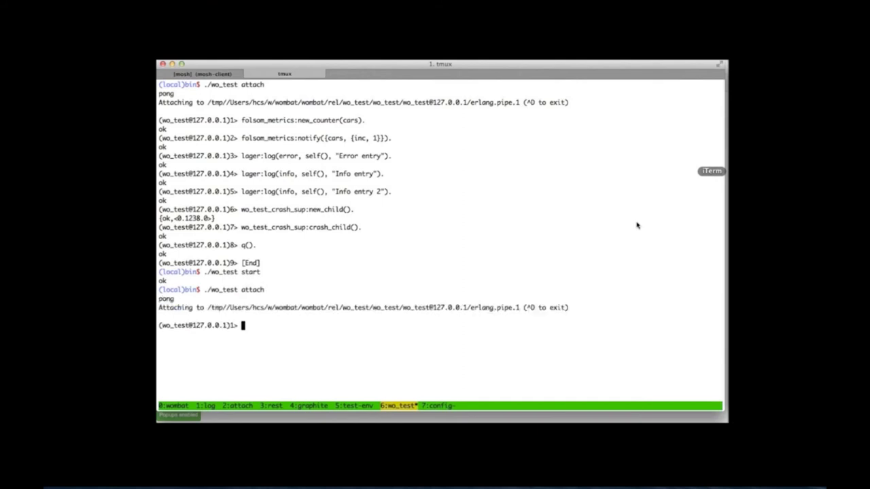
Create 900,000 atoms with [list_to_atom(integer_to_list(X)) || X <- lists:seq(1,900000)]
text([list_to_atom(integer_to_list(X)
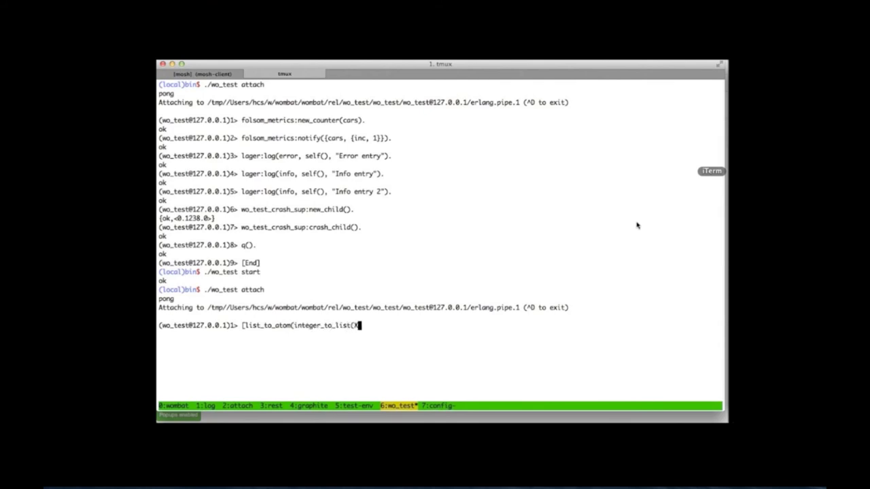
text()) || X <- lists:seq(900000)])
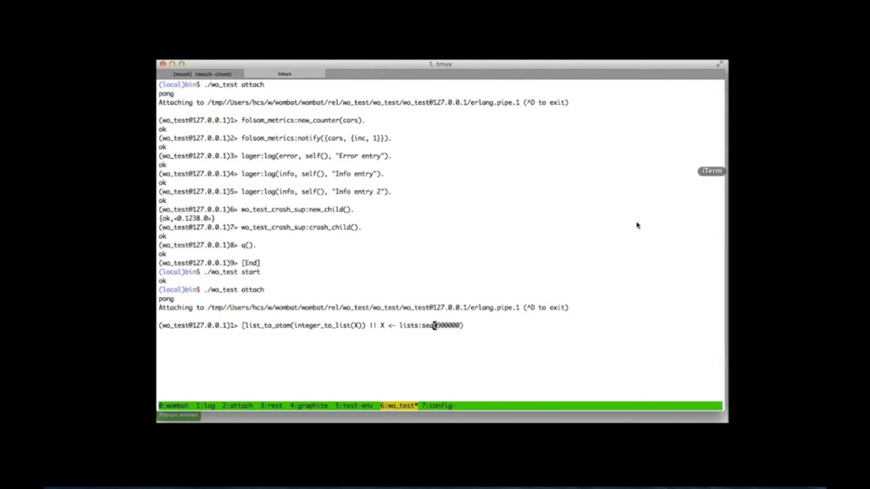
key(ctrl+a)
key(ctrl+e)
text(.)
key(Return)
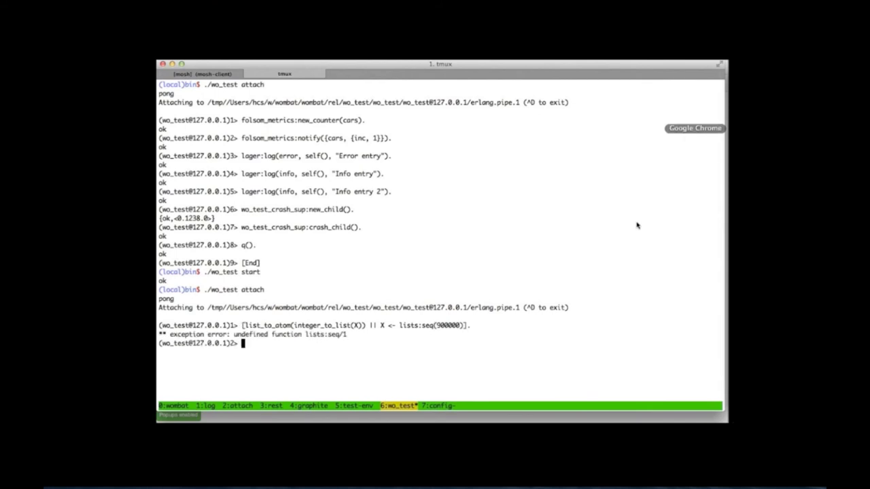
key(Up)
key(Left)
key(Left)
key(Left)
key(Left)
key(Left)
key(Left)
key(Left)
key(Left)
key(Left)
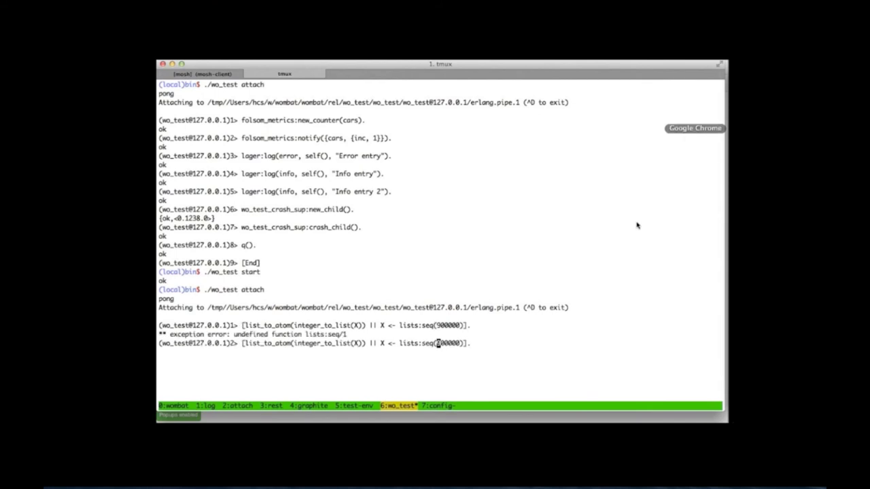
text(1,)
key(Return)
Expand the new atom_limit_minor alarm's details in WombatOAM
key(super+Tab)
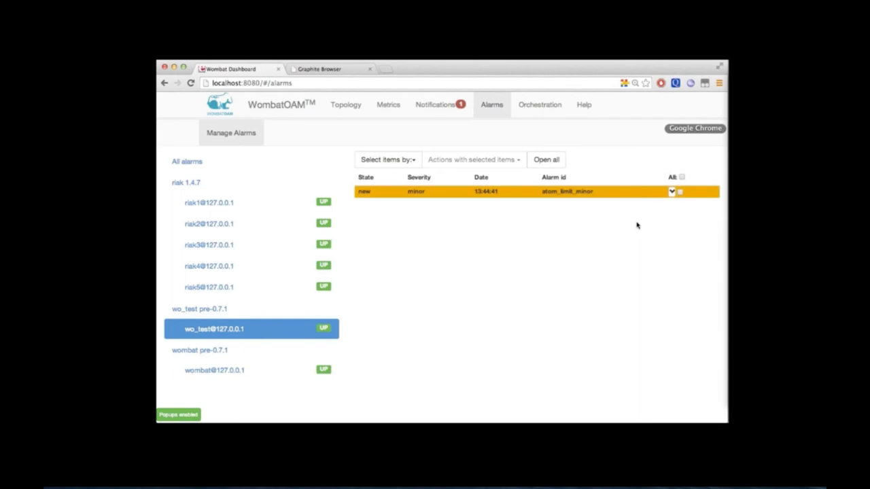
click(671, 192)
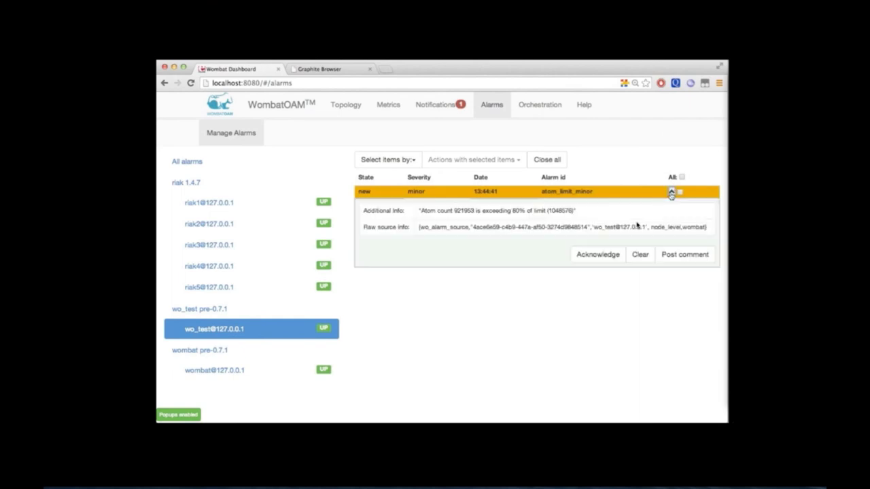
click(671, 192)
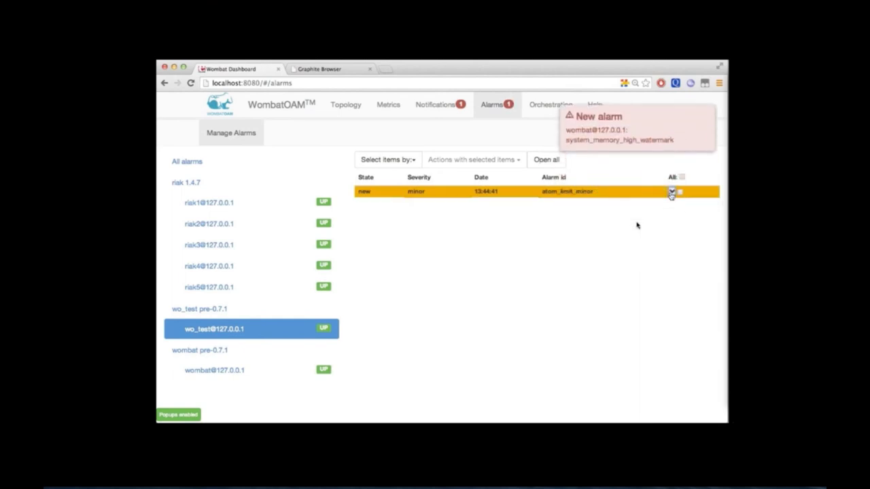
click(671, 191)
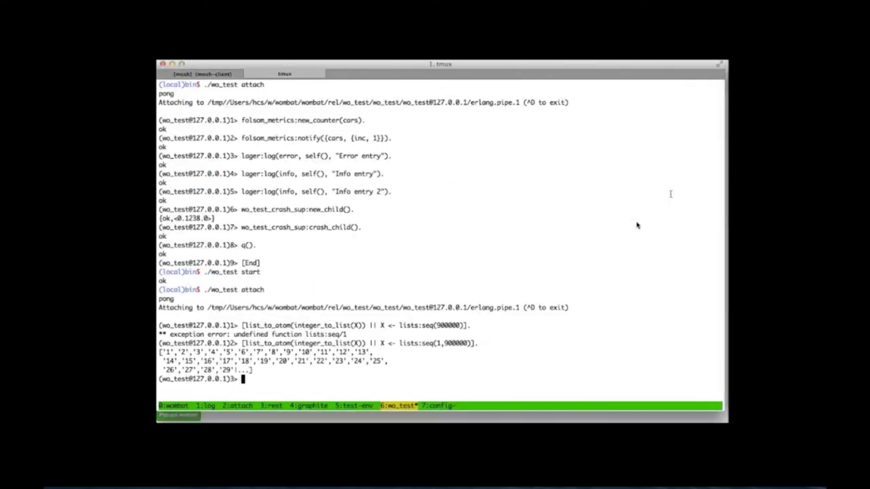
Raise a custom alarm with alarm_handler:set_alarm({my_alarm, "My alarm"}). and view it in WombatOAM
text(alarm_handle)
text(r:)
text(set_alarm)
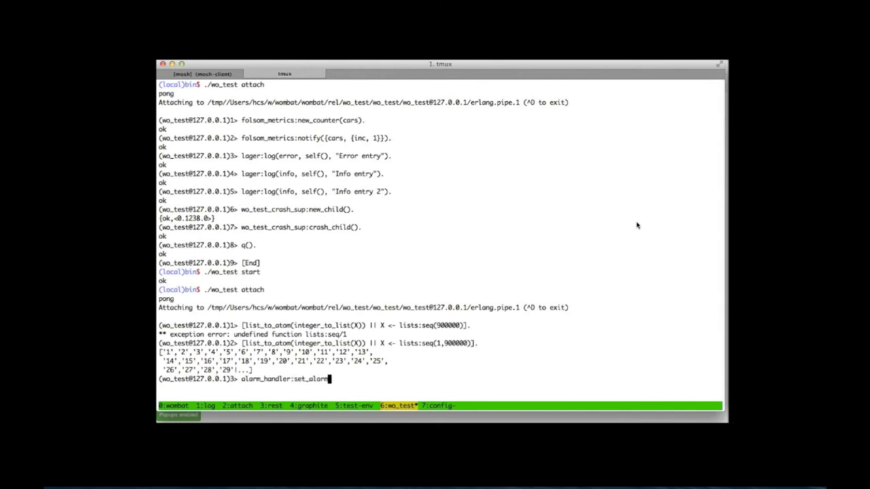
text(({my_alarm, "My alarm"}).)
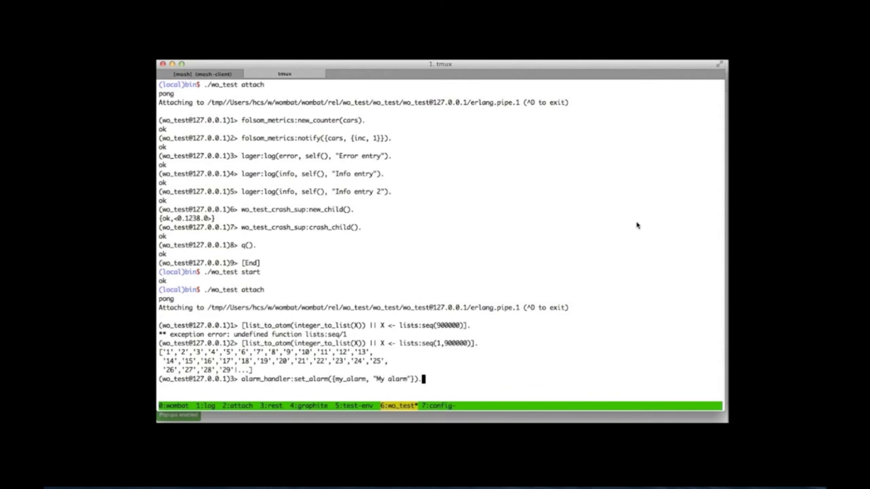
key(Return)
key(super+Tab)
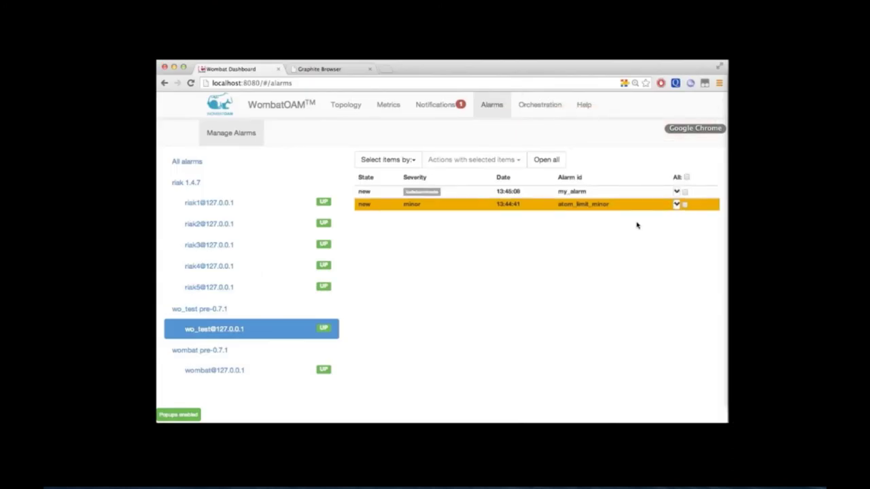
Clear the alarm with alarm_handler:clear_alarm(my_alarm). and recheck the dashboard
key(super+Tab)
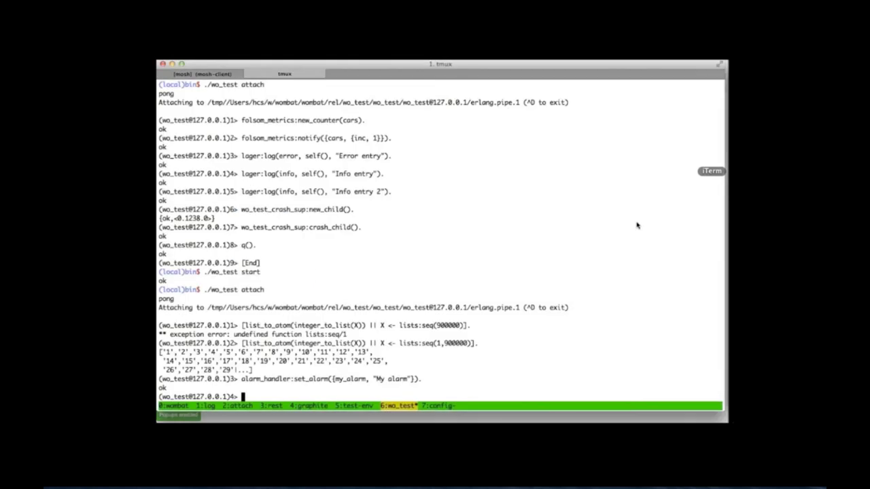
key(Up)
key(BackSpace)
key(BackSpace)
key(BackSpace)
key(BackSpace)
key(BackSpace)
key(BackSpace)
key(BackSpace)
key(BackSpace)
key(BackSpace)
key(BackSpace)
key(BackSpace)
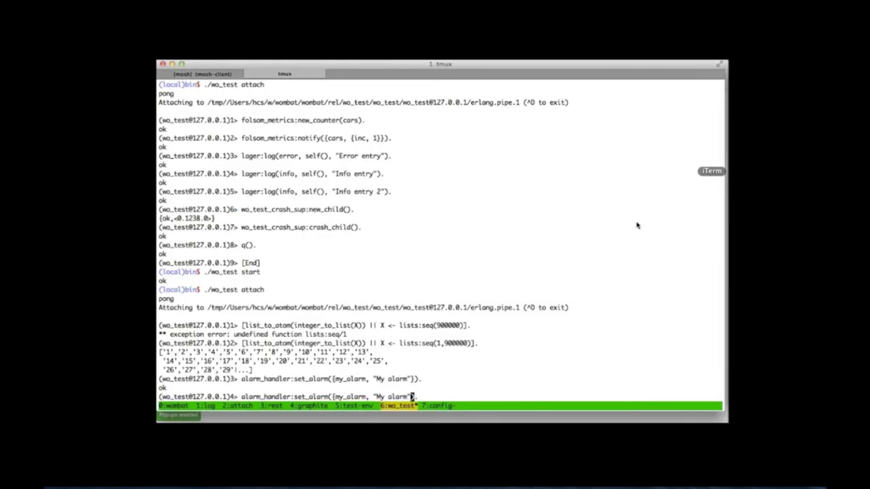
key(BackSpace)
key(BackSpace)
key(BackSpace)
key(BackSpace)
text().)
key(Left)
key(Left)
key(Left)
key(Left)
key(Left)
key(Left)
key(Left)
key(Left)
key(Left)
key(Left)
key(BackSpace)
key(Left)
key(Left)
key(Left)
key(Left)
key(Left)
key(Left)
key(BackSpace)
key(BackSpace)
key(BackSpace)
key(BackSpace)
text(clear)
key(Return)
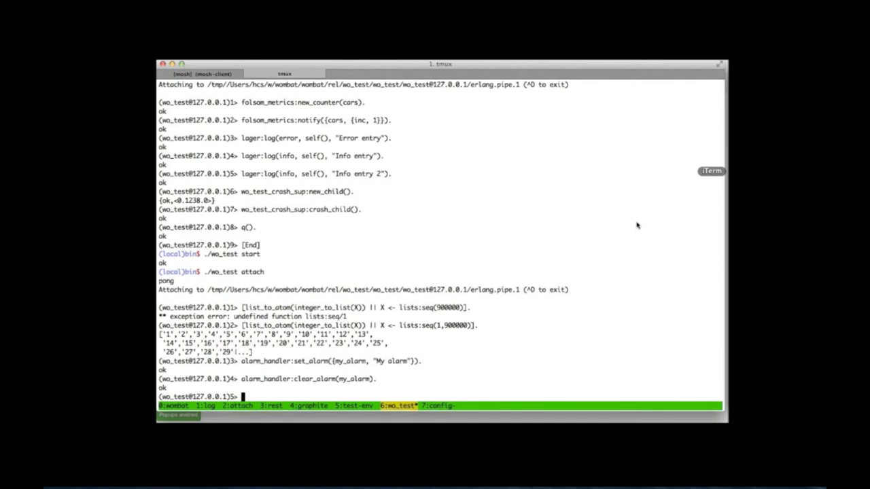
key(super+Tab)
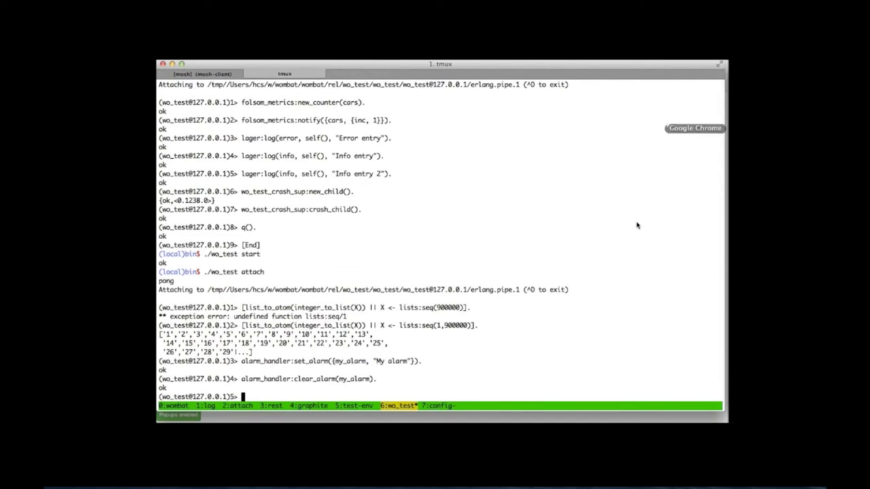